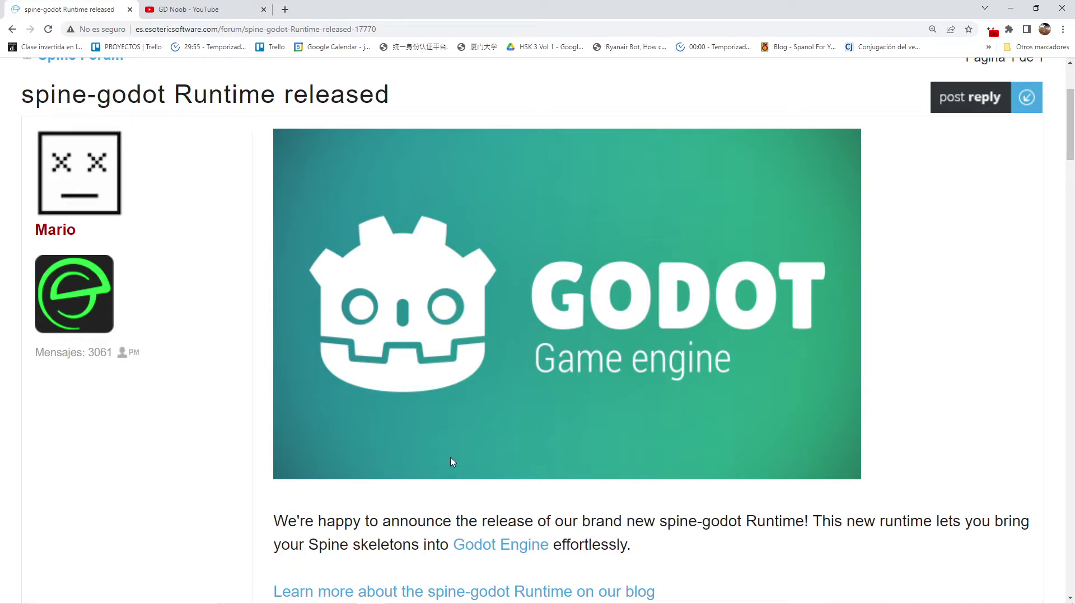
# Open the blog post about the spine-godot Runtime linked in the forum announcement
pyautogui.scroll(-2, 453, 461)
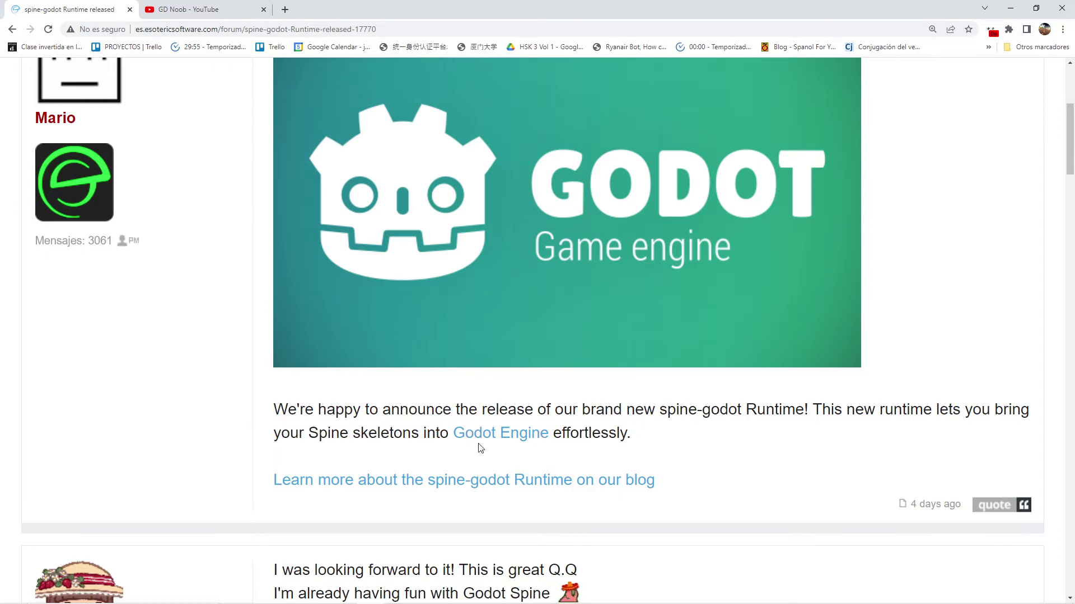
pyautogui.scroll(2, 482, 445)
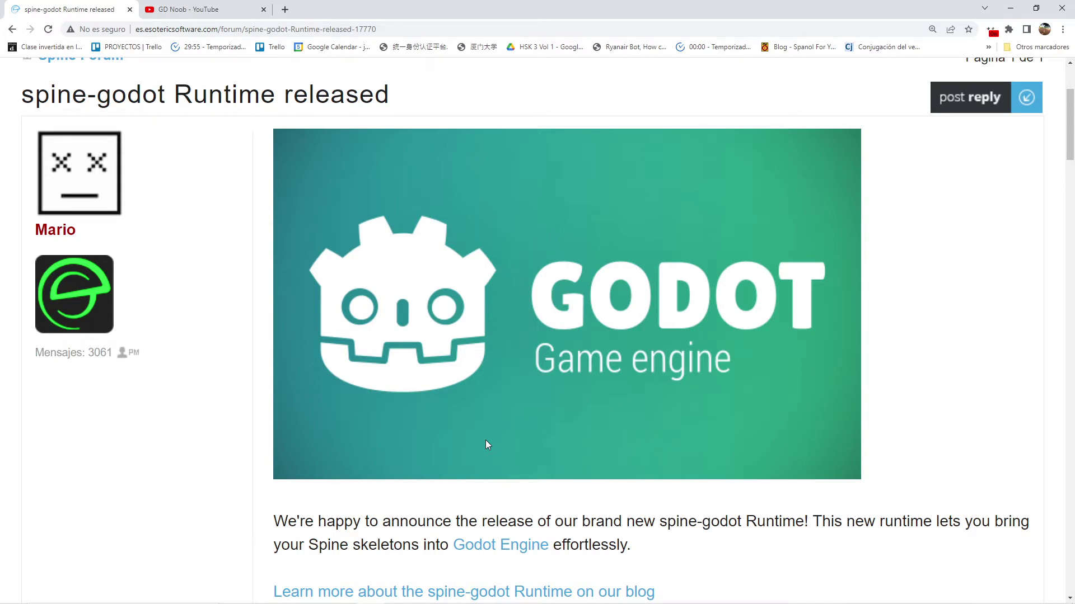
pyautogui.scroll(-2, 487, 425)
pyautogui.scroll(1, 464, 360)
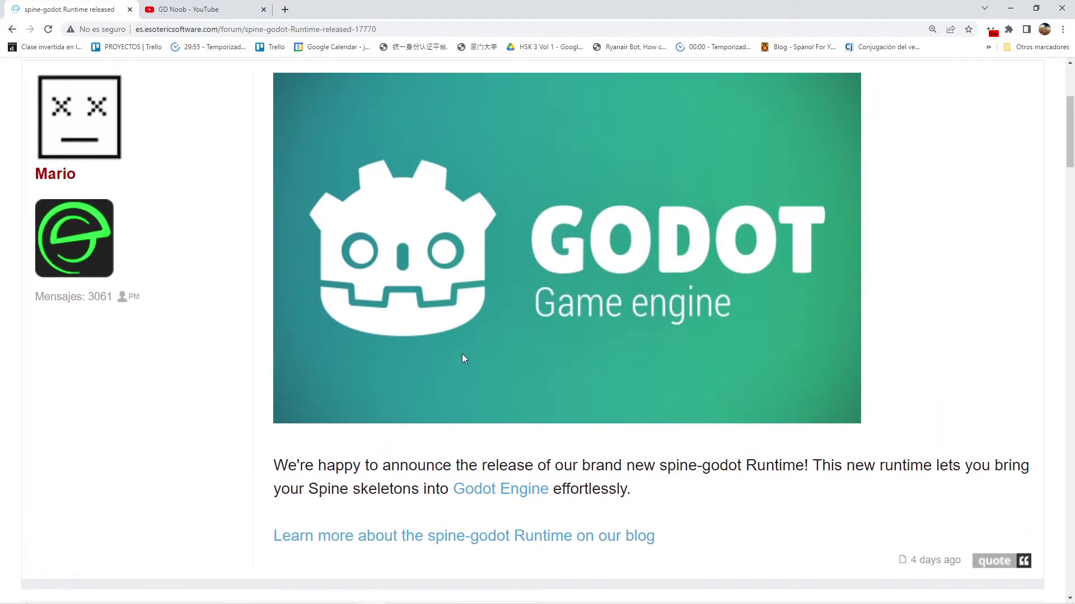
pyautogui.scroll(-1, 429, 291)
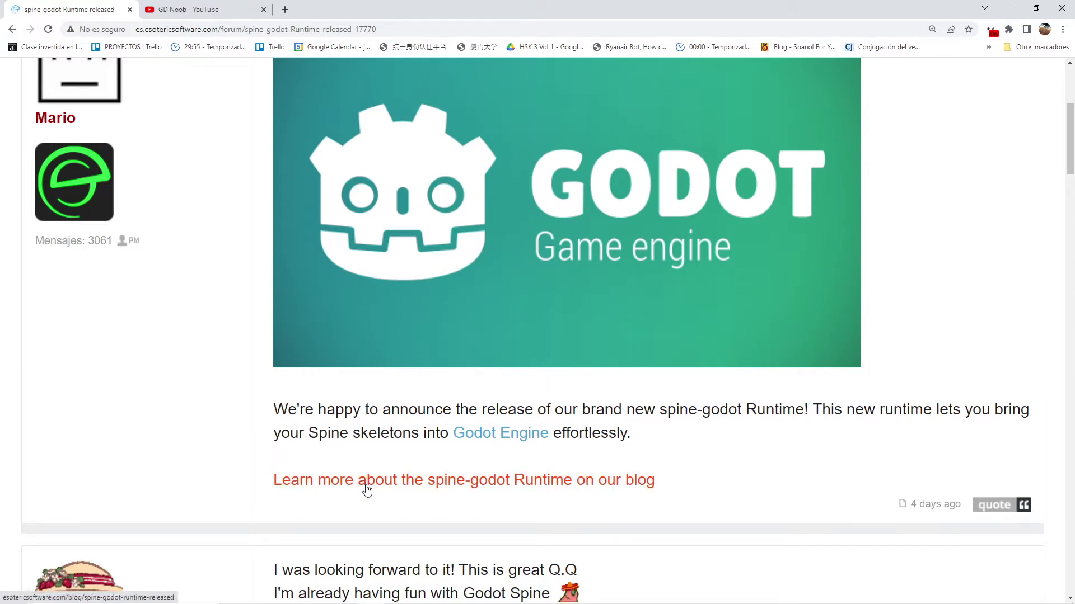
pyautogui.scroll(-1, 474, 448)
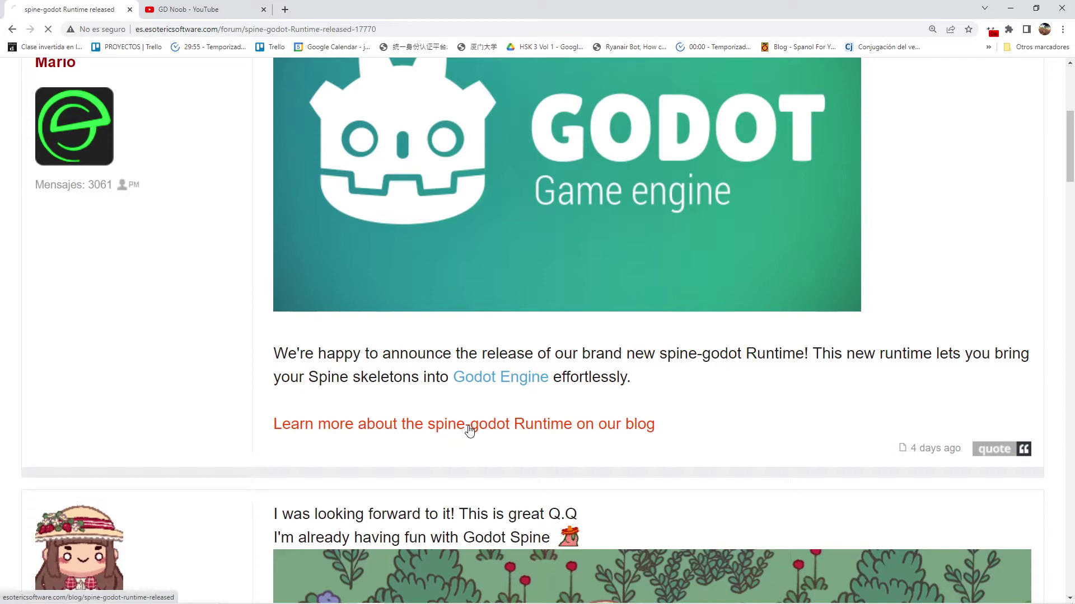
pyautogui.click(468, 425)
# Open the spine-godot documentation linked in the blog post's section on what the release includes
pyautogui.scroll(-7, 316, 242)
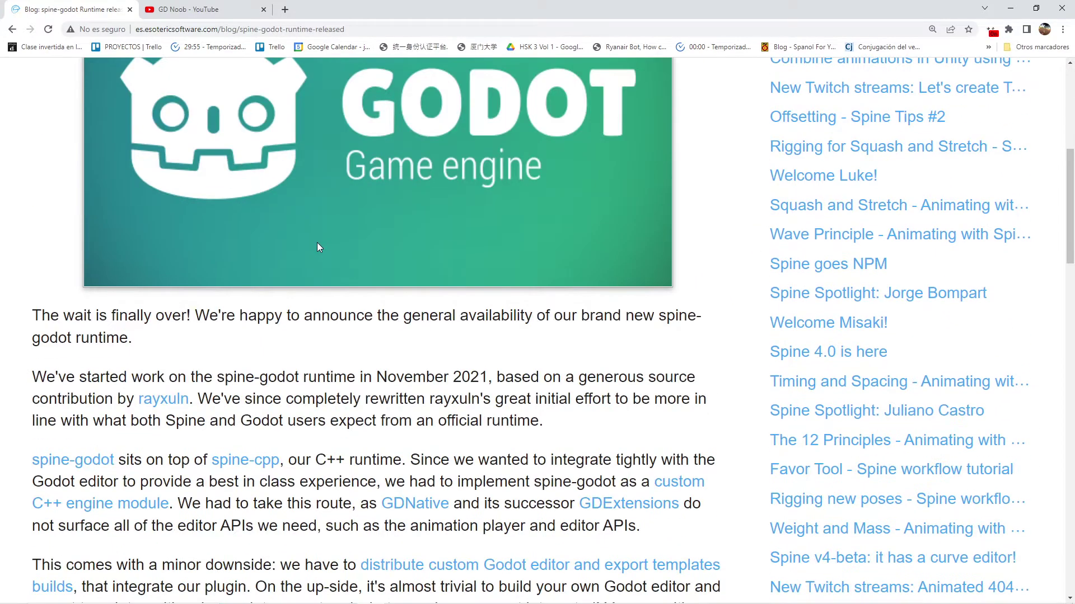
pyautogui.scroll(-3, 215, 339)
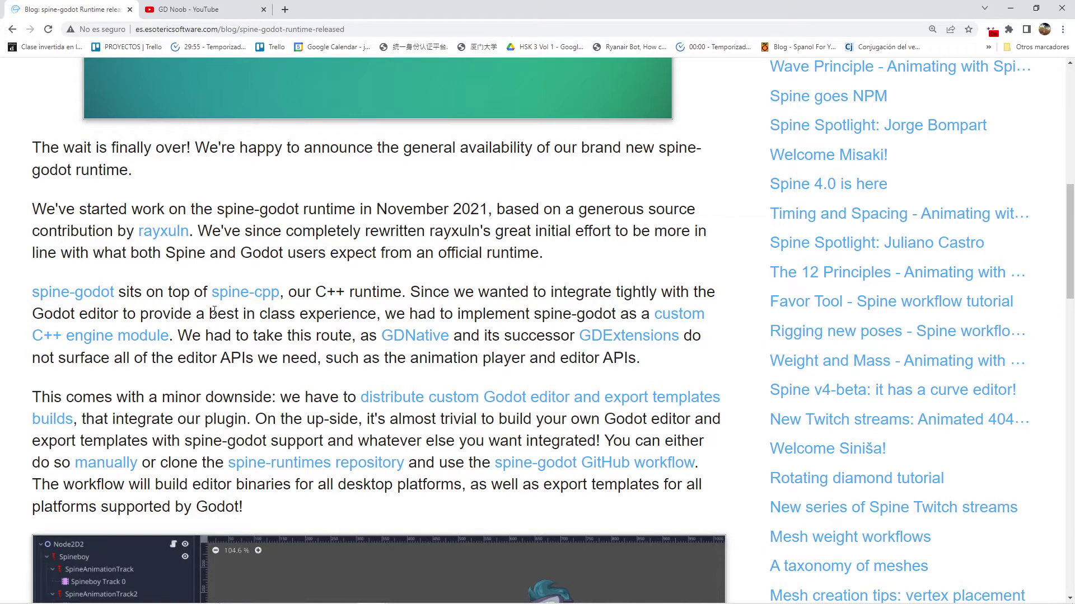
pyautogui.scroll(-10, 214, 310)
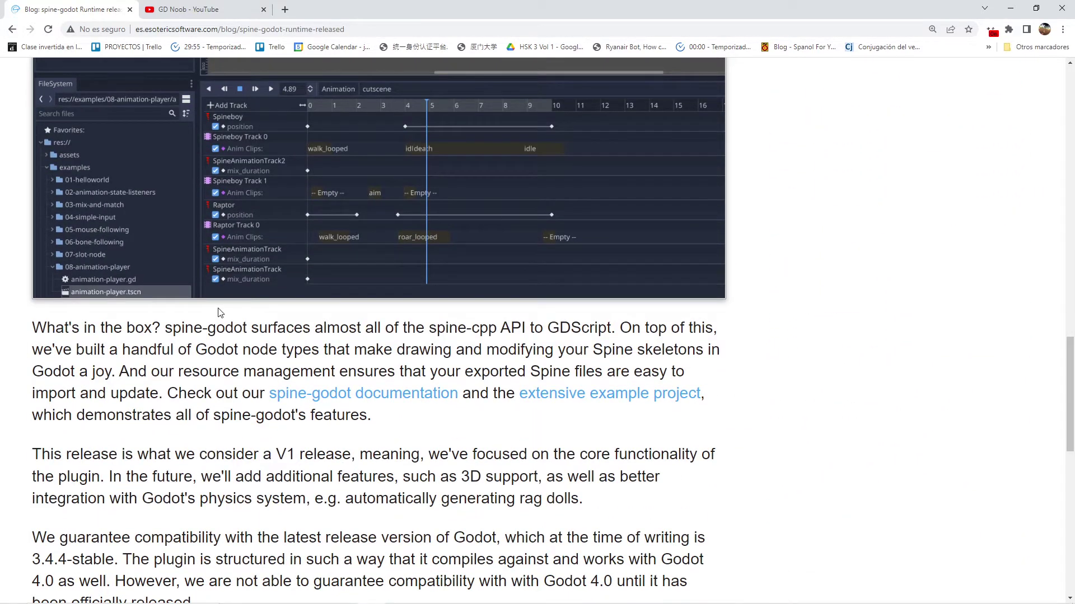
pyautogui.scroll(-1, 217, 313)
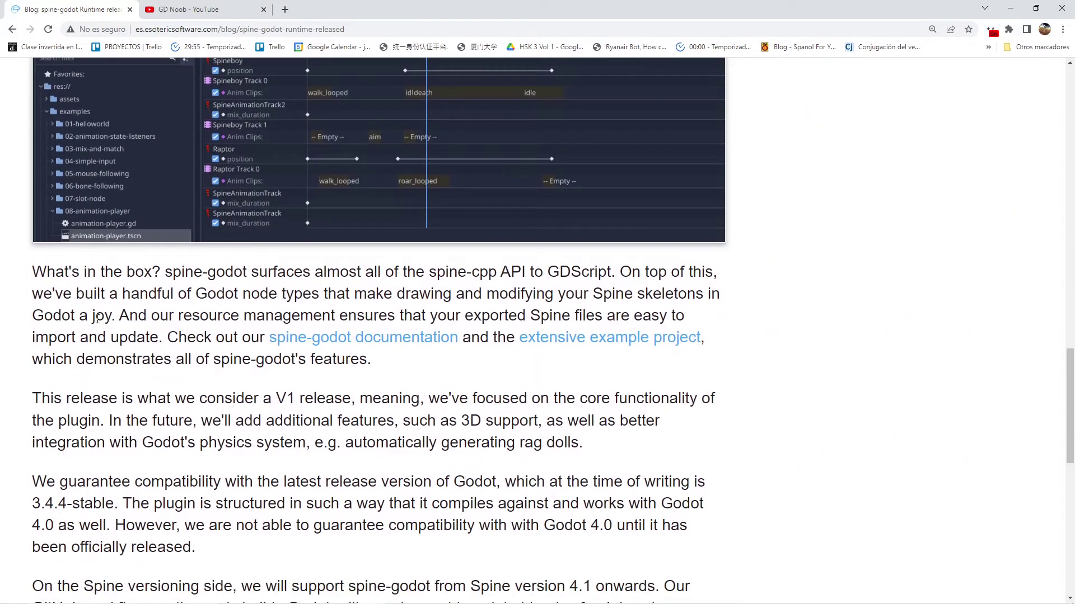
pyautogui.click(307, 348)
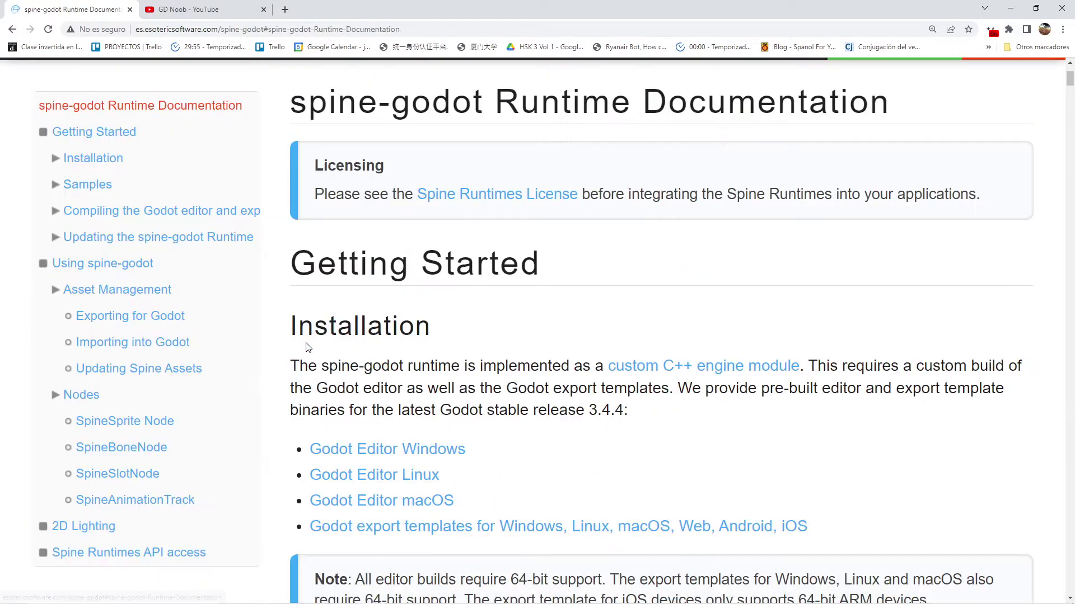
# Download the Windows Godot editor, keeping the flagged ZIP, and download the Godot export templates from the Installation section
pyautogui.scroll(-1, 303, 285)
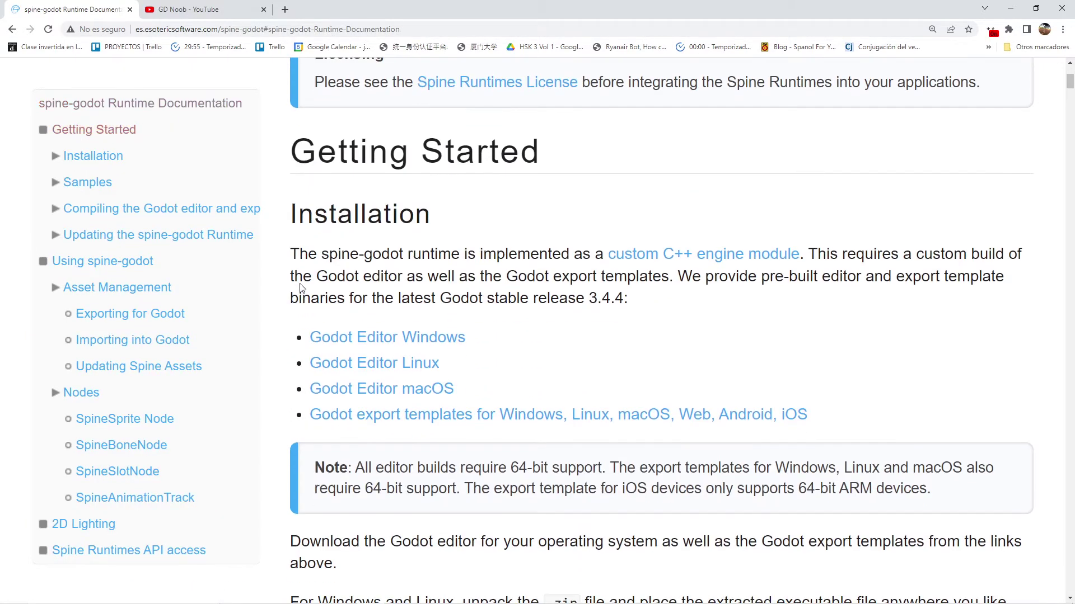
pyautogui.click(373, 339)
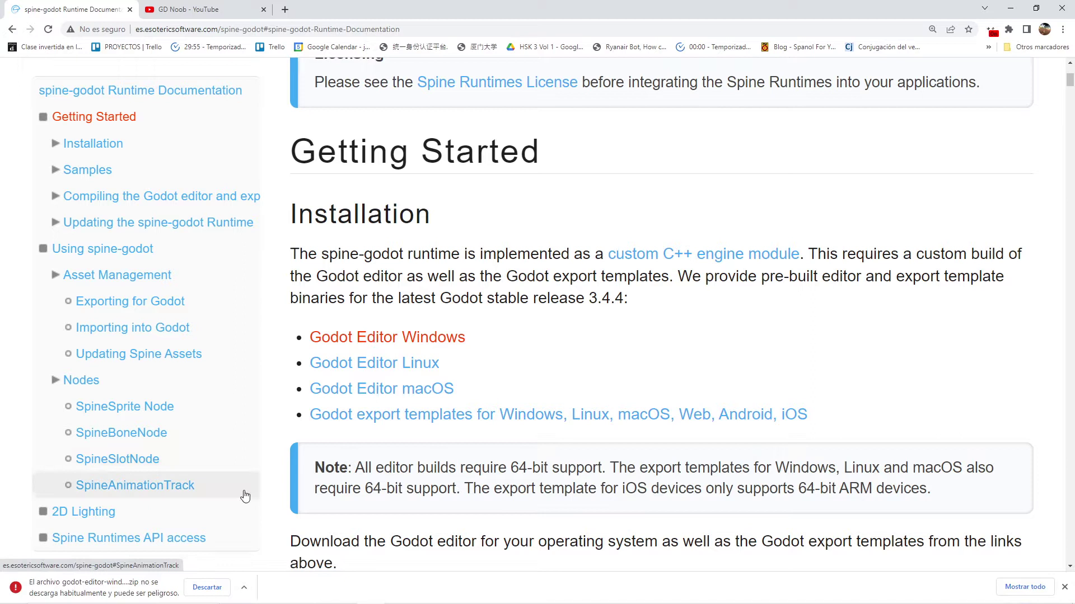
pyautogui.click(244, 587)
pyautogui.click(255, 556)
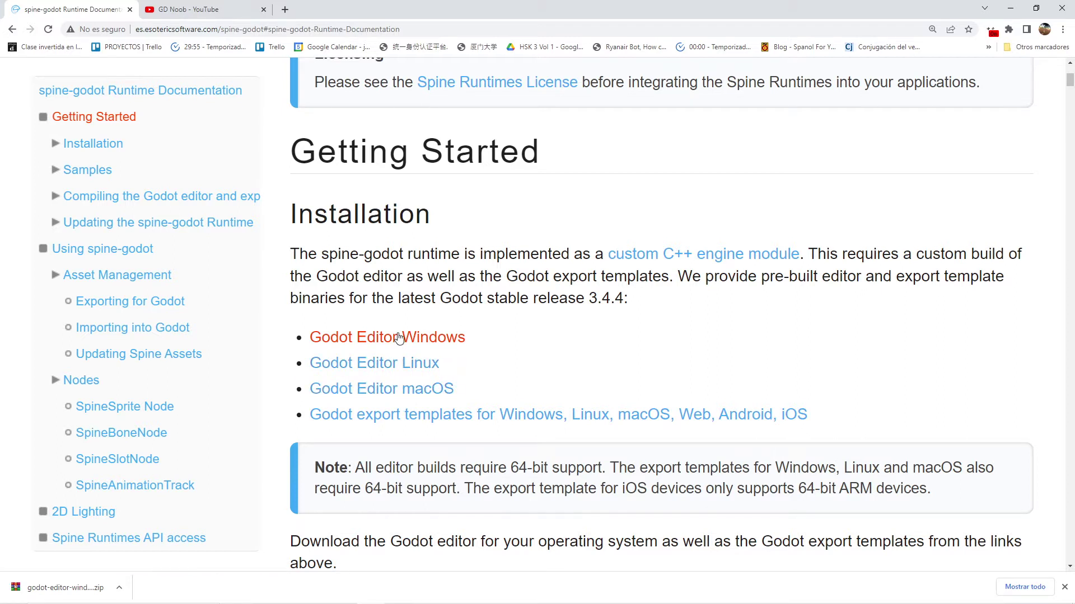
pyautogui.scroll(-1, 401, 339)
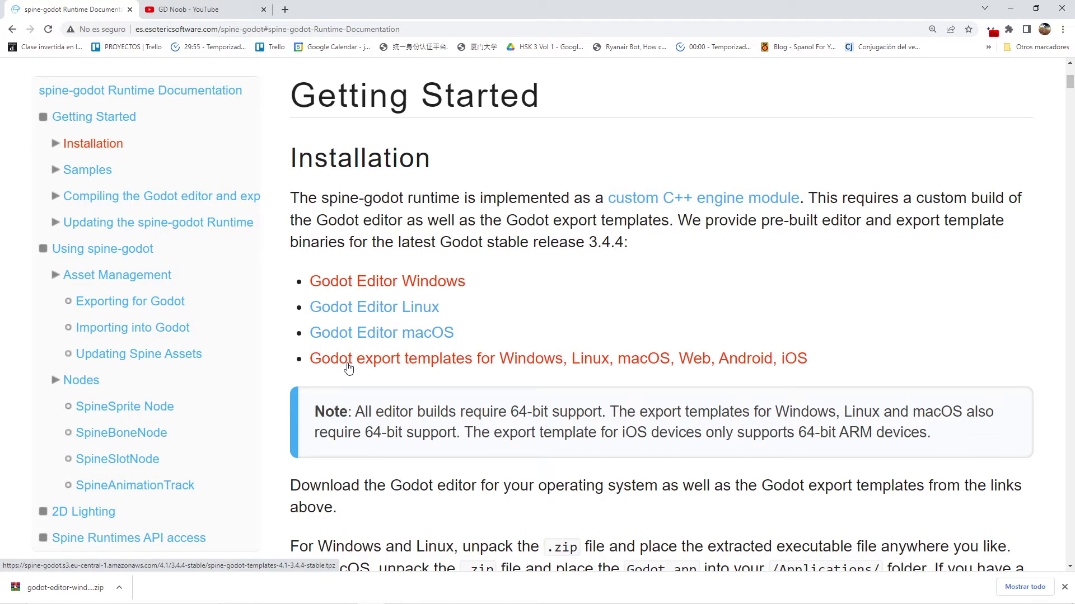
pyautogui.click(435, 368)
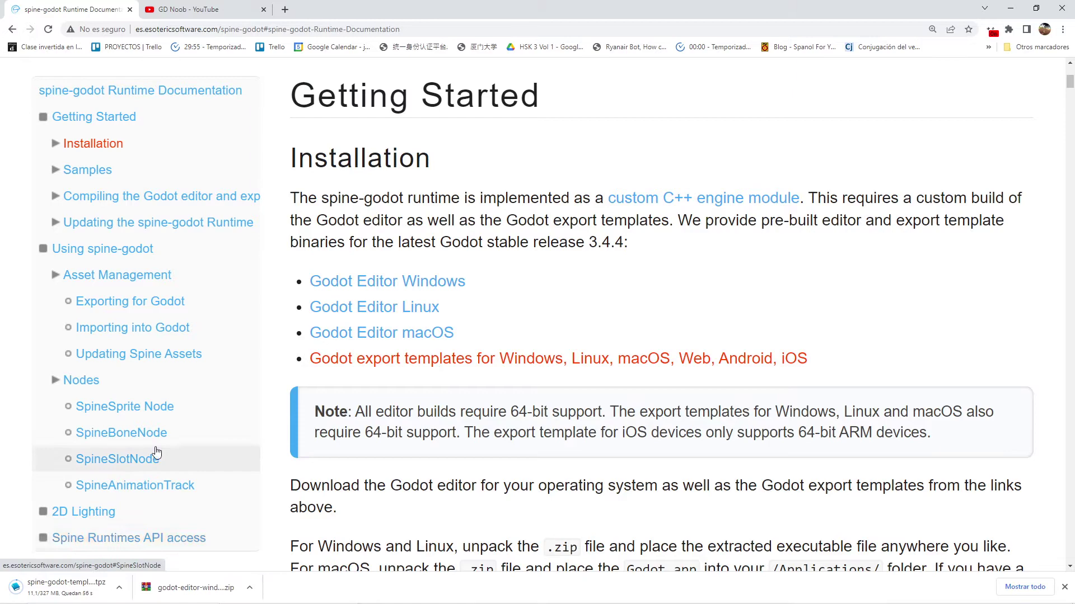
# Review the documentation's Samples section with its list of example projects and the instructions for compiling the Godot editor
pyautogui.scroll(-9, 498, 263)
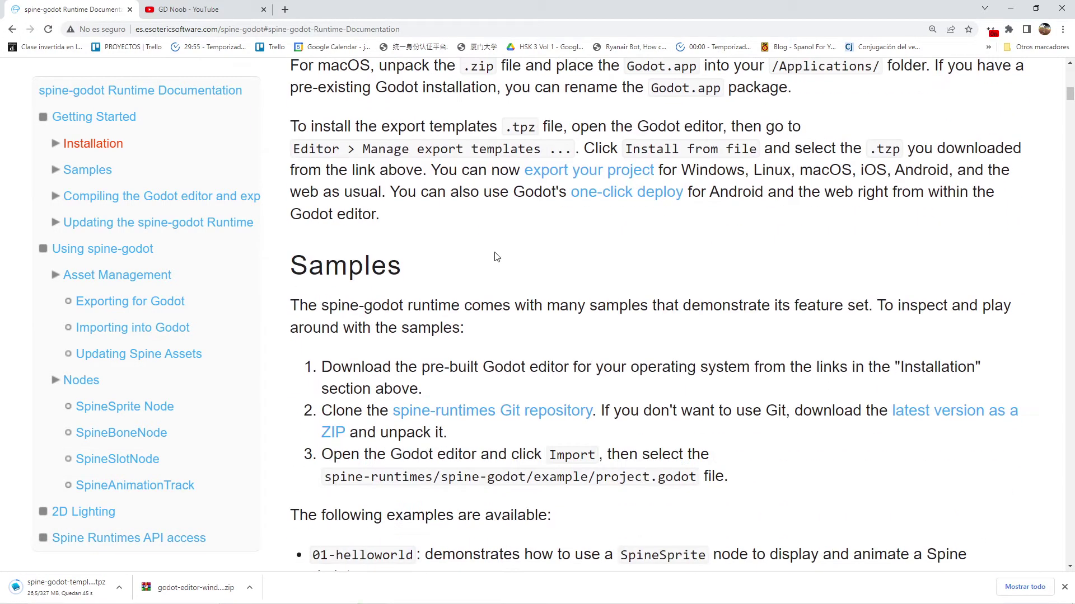
pyautogui.scroll(-5, 495, 257)
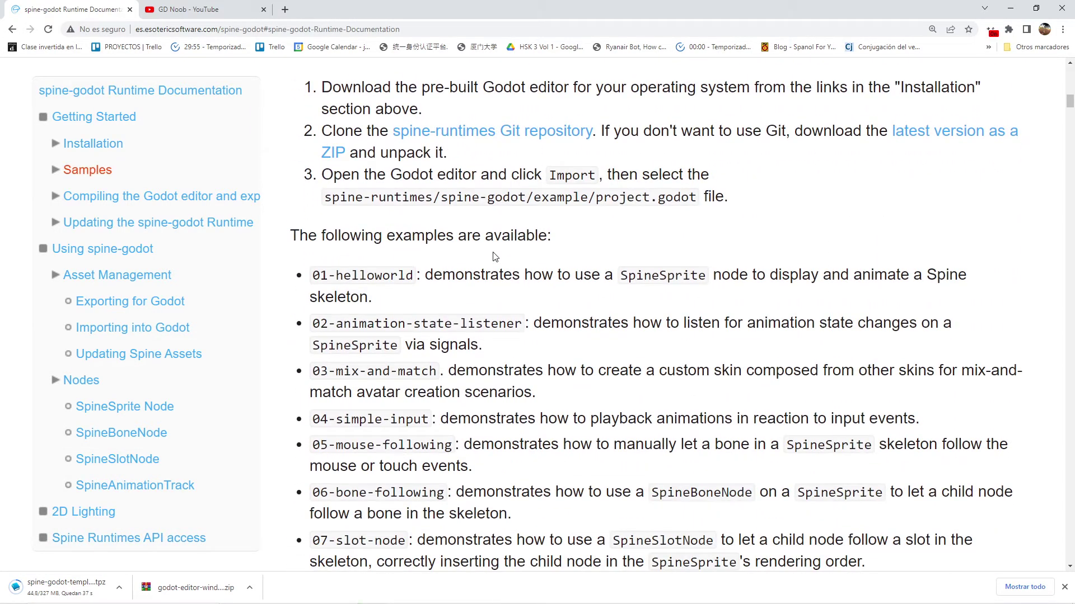
pyautogui.scroll(3, 496, 257)
pyautogui.scroll(-5, 495, 257)
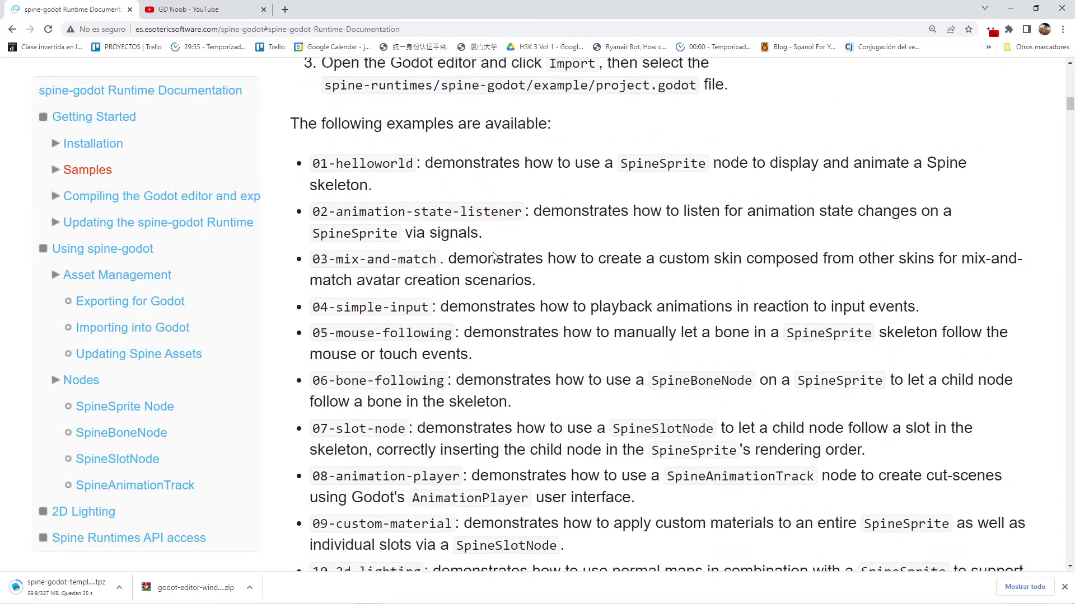
pyautogui.scroll(-2, 495, 257)
pyautogui.scroll(-2, 496, 257)
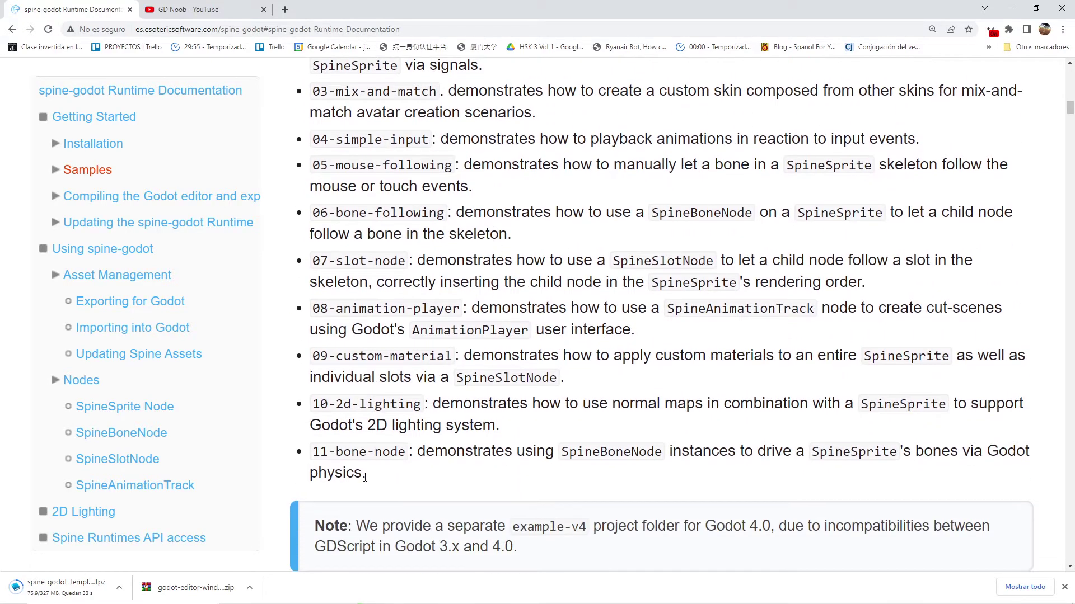
pyautogui.moveTo(368, 470); pyautogui.dragTo(328, 283)
pyautogui.scroll(4, 329, 398)
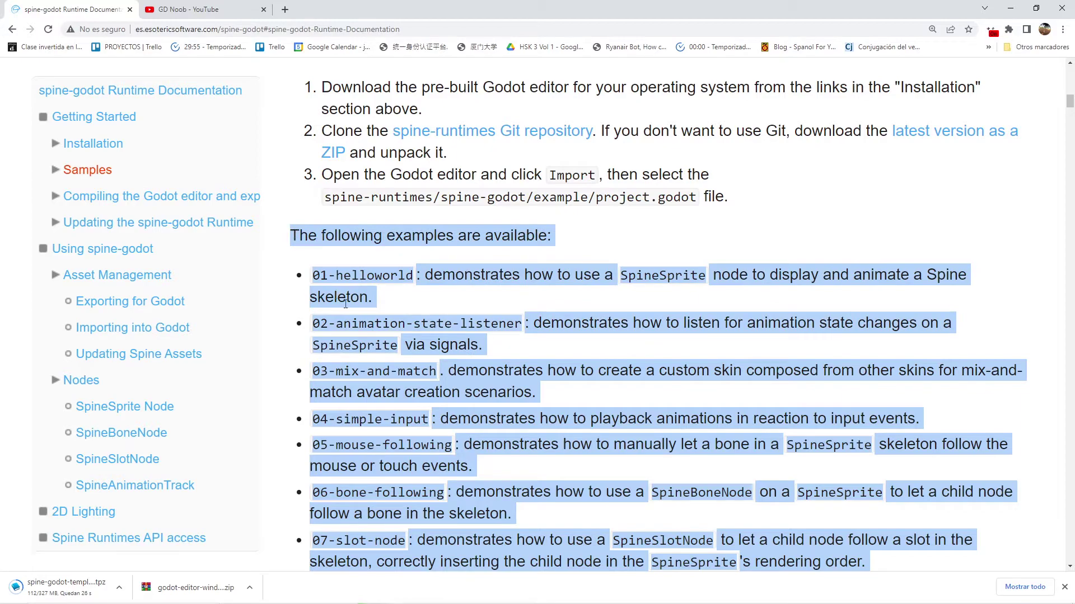
pyautogui.click(346, 304)
pyautogui.scroll(-15, 401, 350)
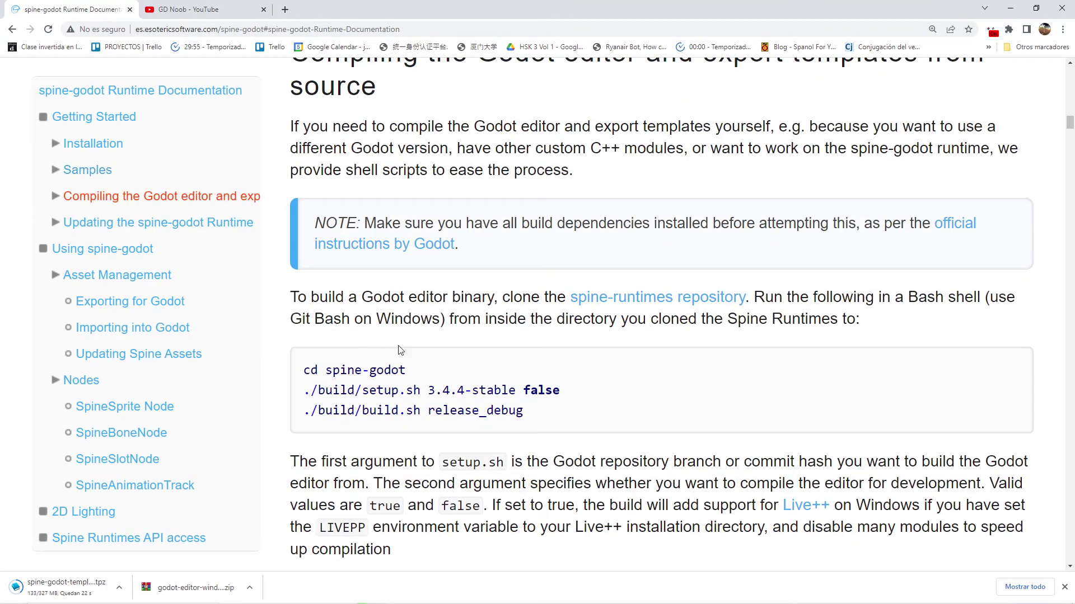
pyautogui.scroll(14, 400, 349)
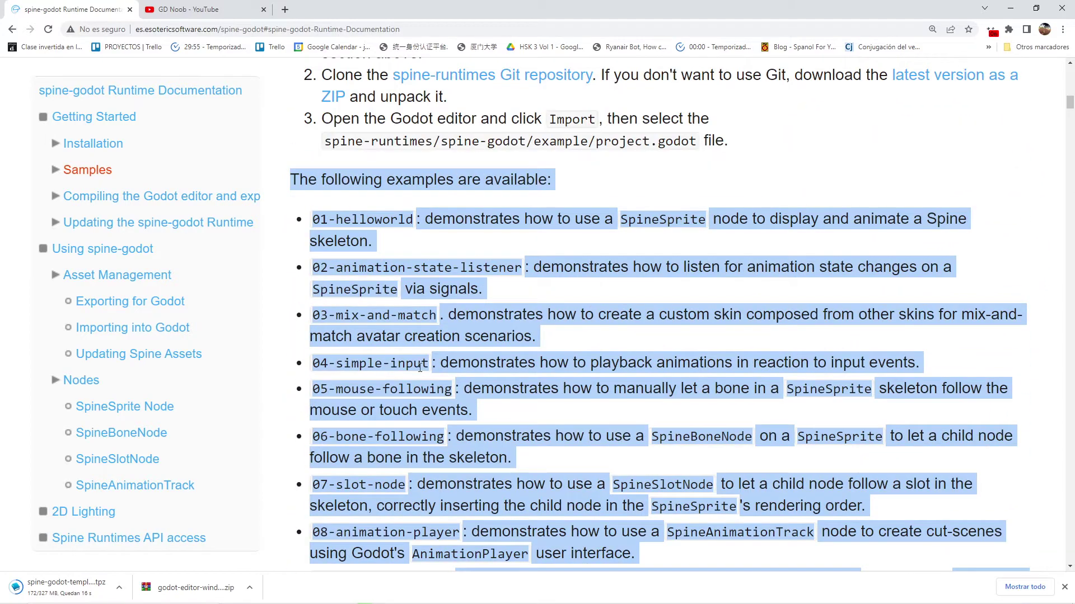
pyautogui.click(419, 368)
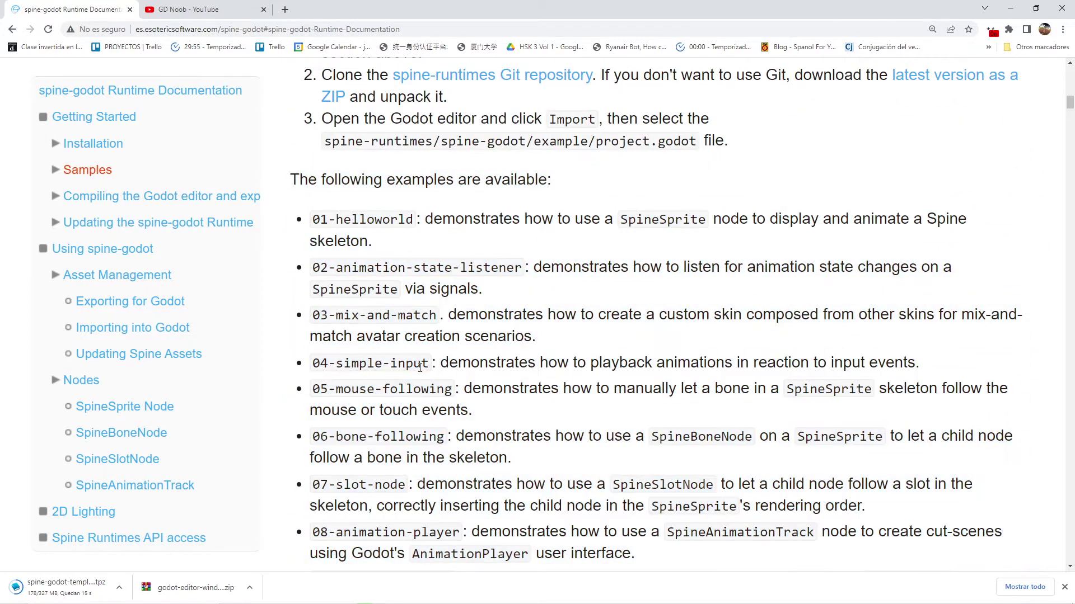
pyautogui.scroll(-16, 420, 367)
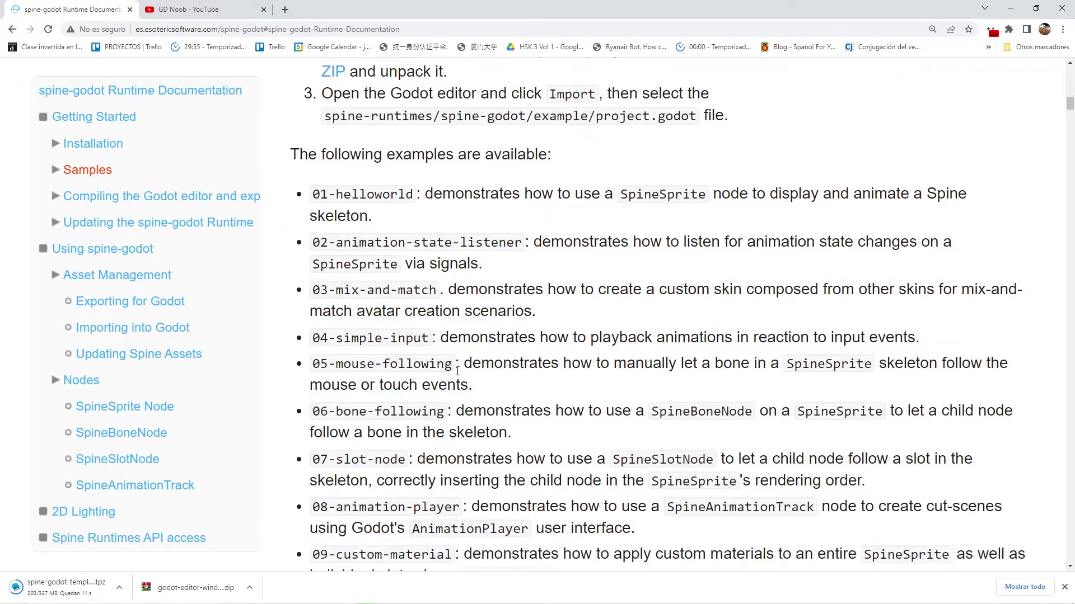
pyautogui.scroll(8, 462, 337)
pyautogui.scroll(7, 462, 337)
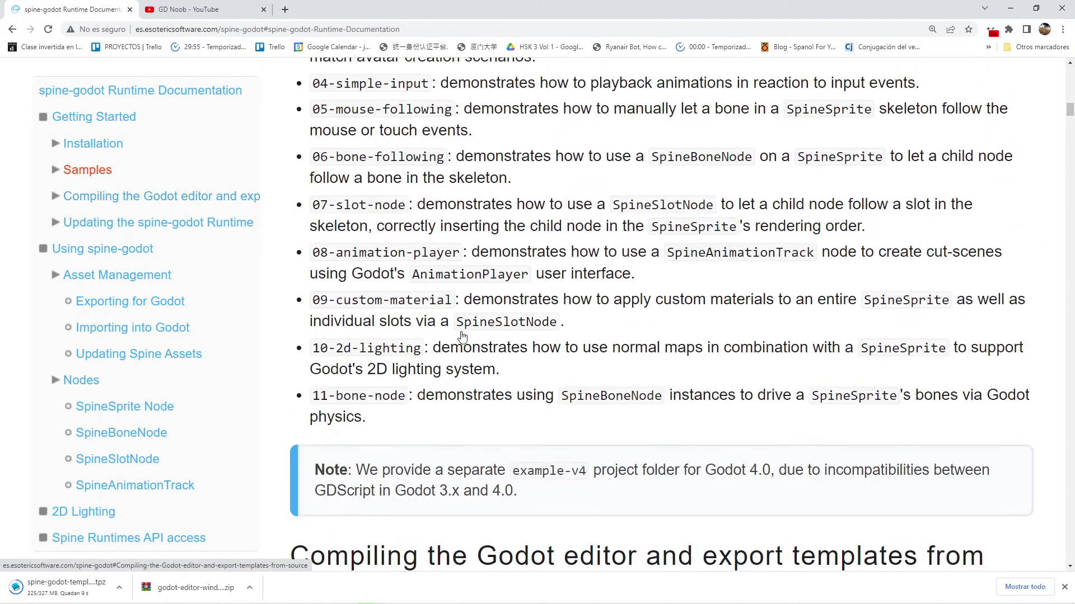
pyautogui.scroll(4, 462, 332)
pyautogui.scroll(2, 462, 332)
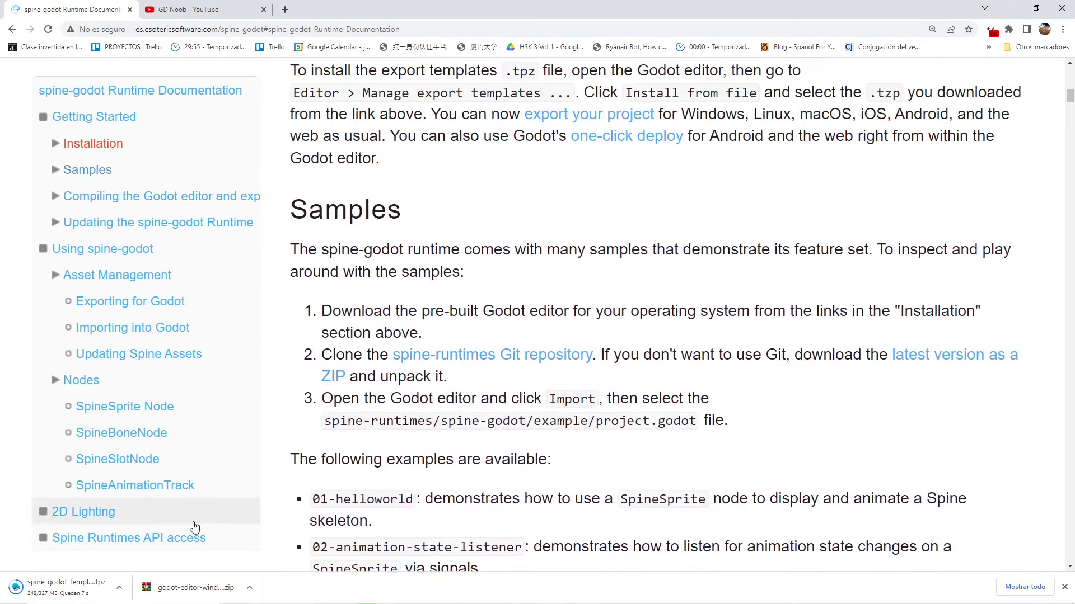
# Move the downloaded godot-editor-windows archive from the Descargas folder into the 1 SPINE folder inside GODOT on drive C
pyautogui.click(252, 589)
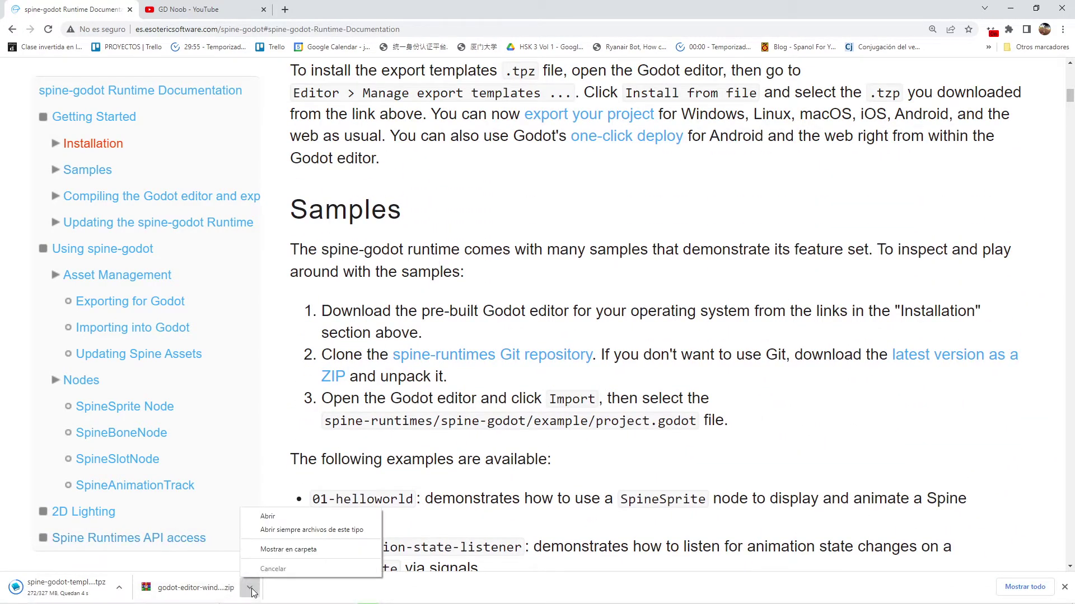
pyautogui.click(263, 563)
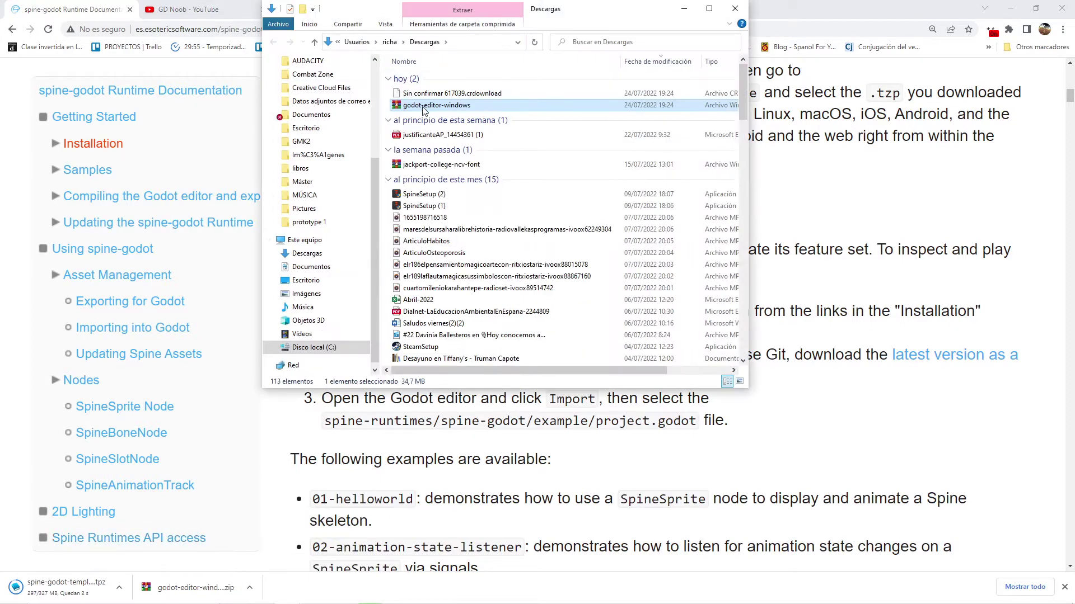
pyautogui.rightClick(413, 108)
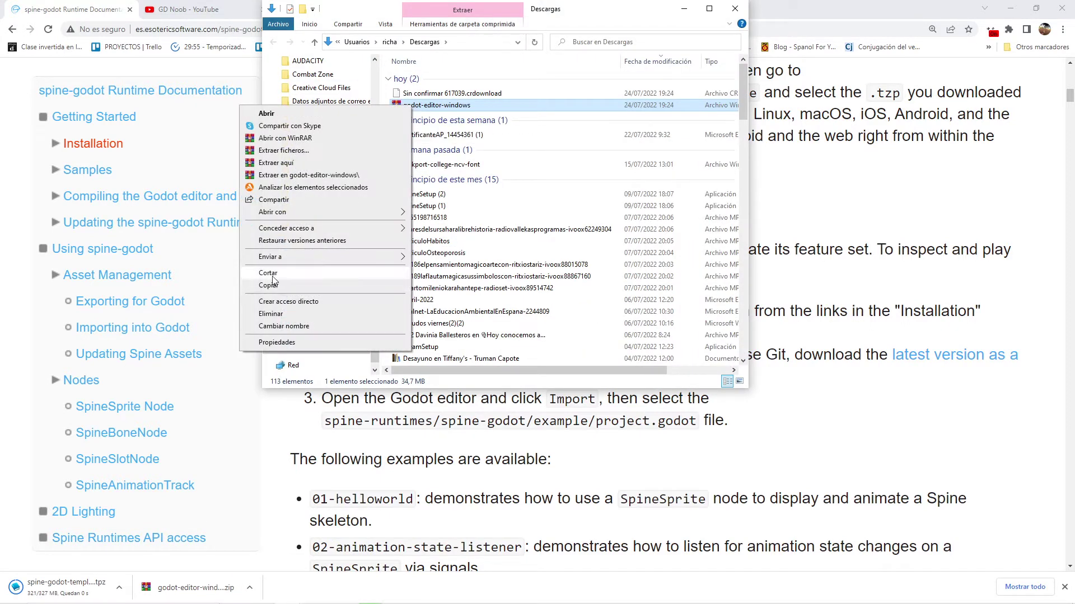
pyautogui.press('Escape')
pyautogui.scroll(2, 375, 186)
pyautogui.scroll(2, 369, 162)
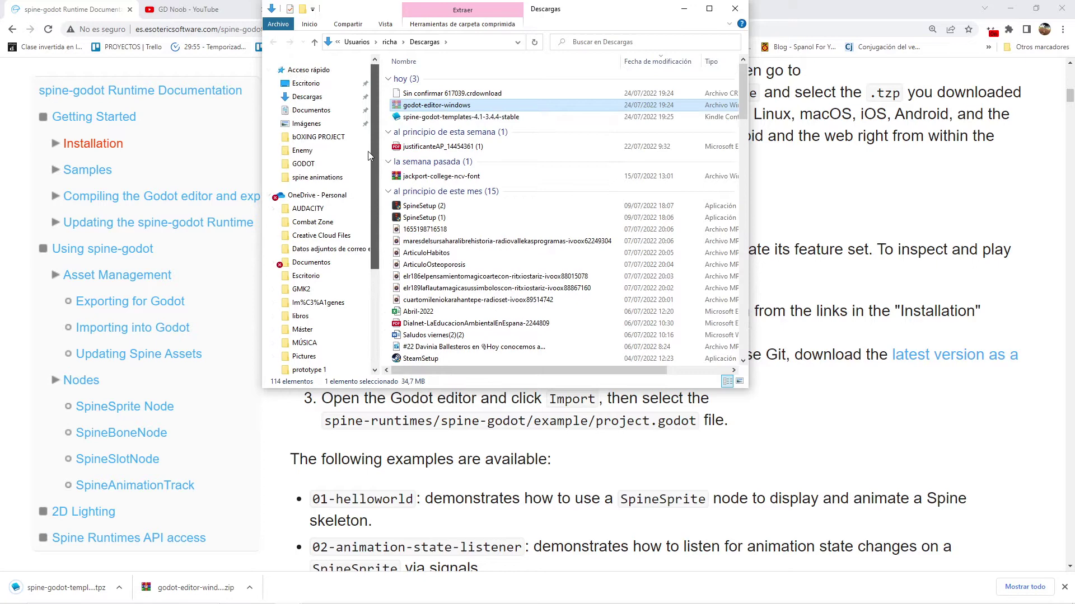
pyautogui.click(305, 163)
pyautogui.doubleClick(417, 80)
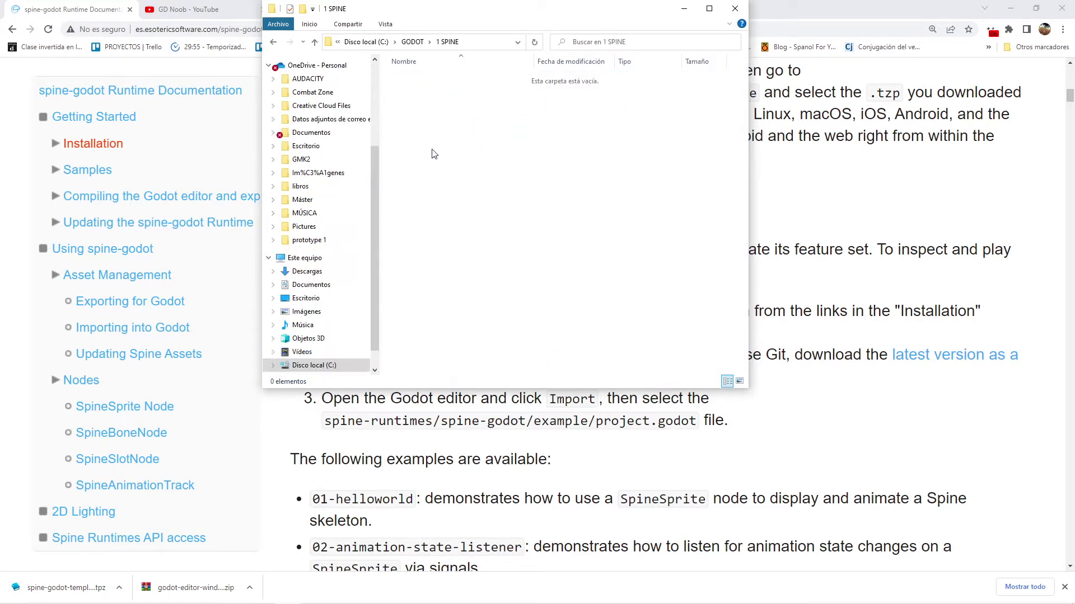
pyautogui.rightClick(435, 150)
pyautogui.click(375, 231)
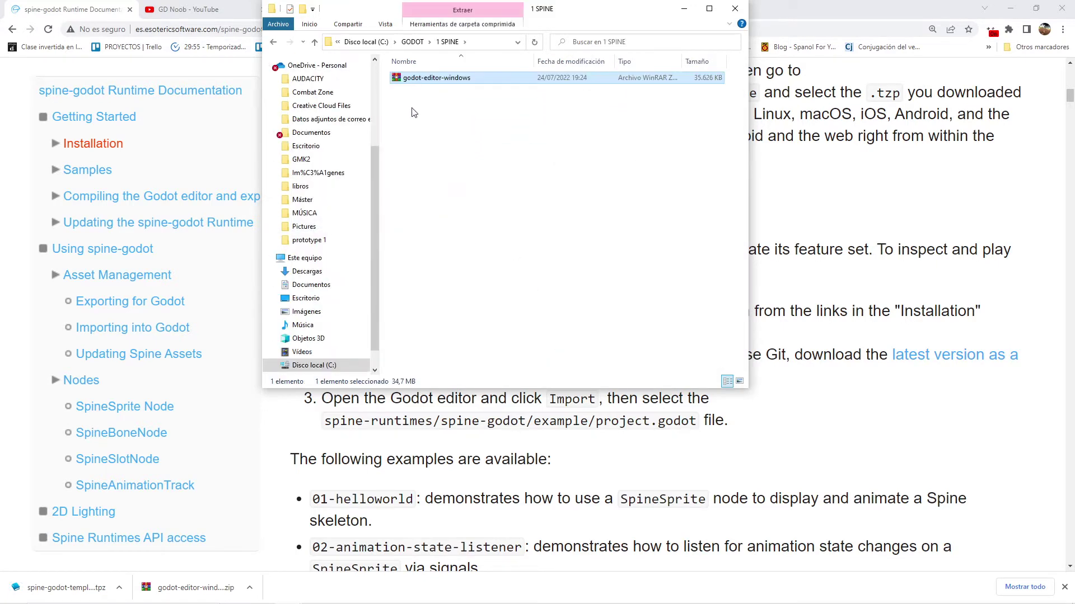
# Move the downloaded spine-godot-templates-4.1-3.4.4-stable file from the Descargas folder into the 1 SPINE folder inside GODOT on drive C
pyautogui.click(119, 587)
pyautogui.click(125, 550)
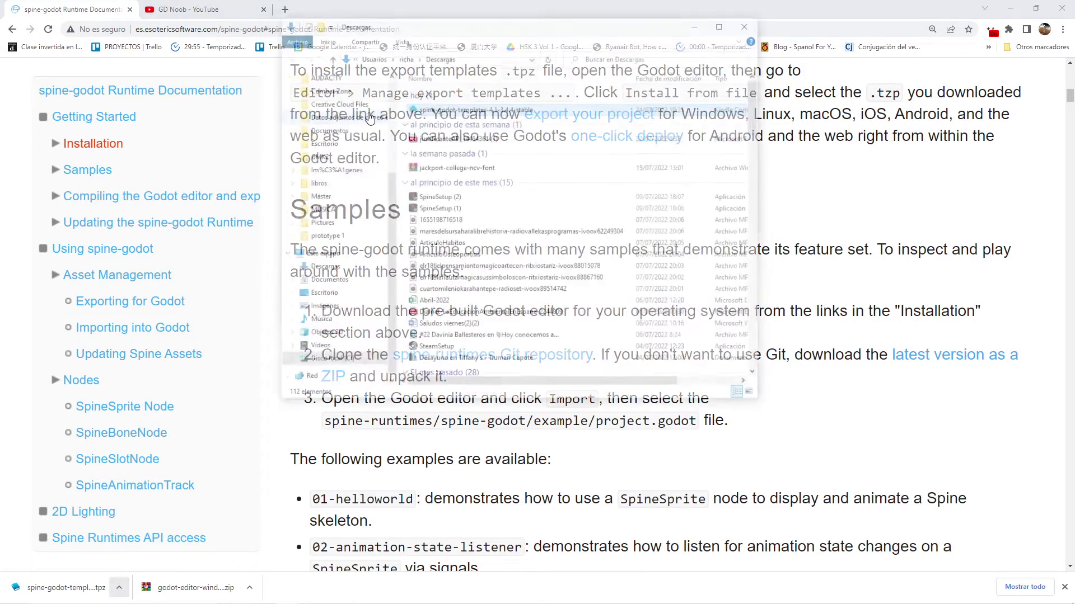
pyautogui.rightClick(420, 108)
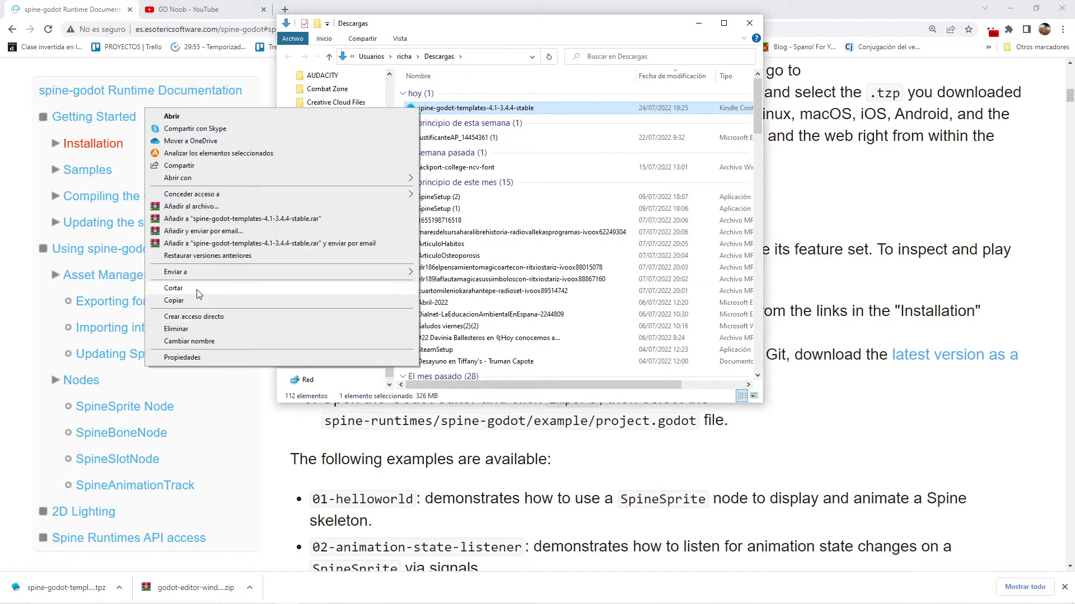
pyautogui.click(273, 289)
pyautogui.moveTo(388, 219); pyautogui.dragTo(349, 146)
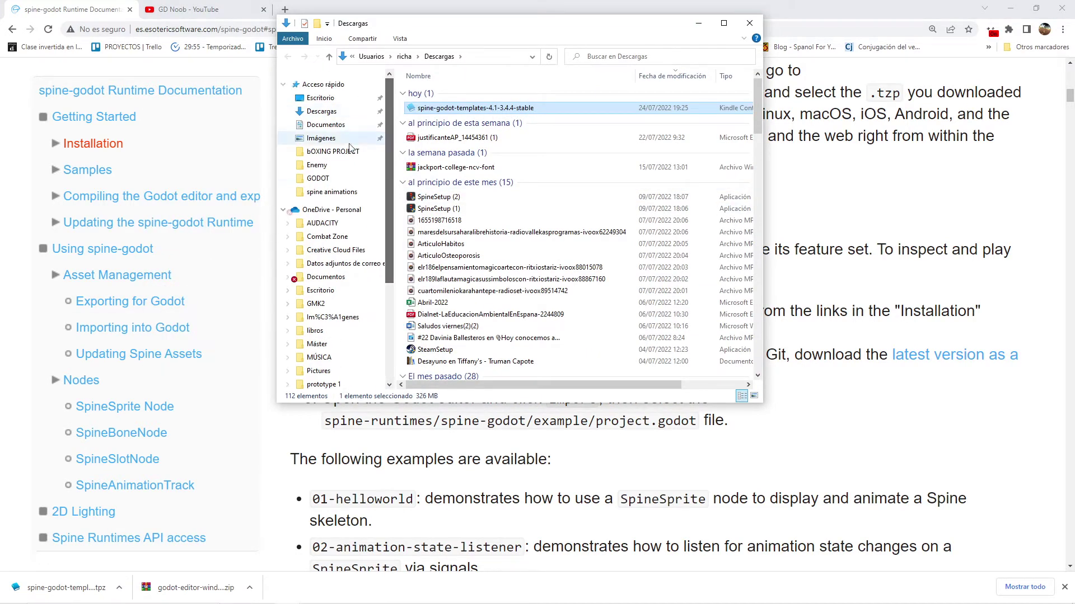
pyautogui.click(317, 164)
pyautogui.click(318, 178)
pyautogui.click(446, 95)
pyautogui.doubleClick(448, 95)
pyautogui.rightClick(459, 171)
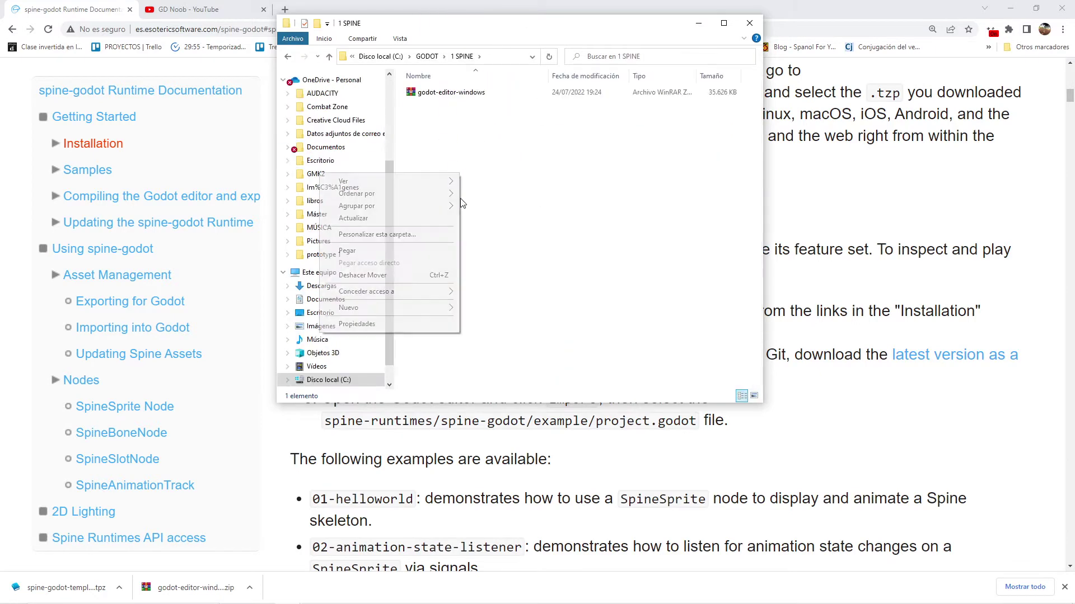
pyautogui.click(372, 249)
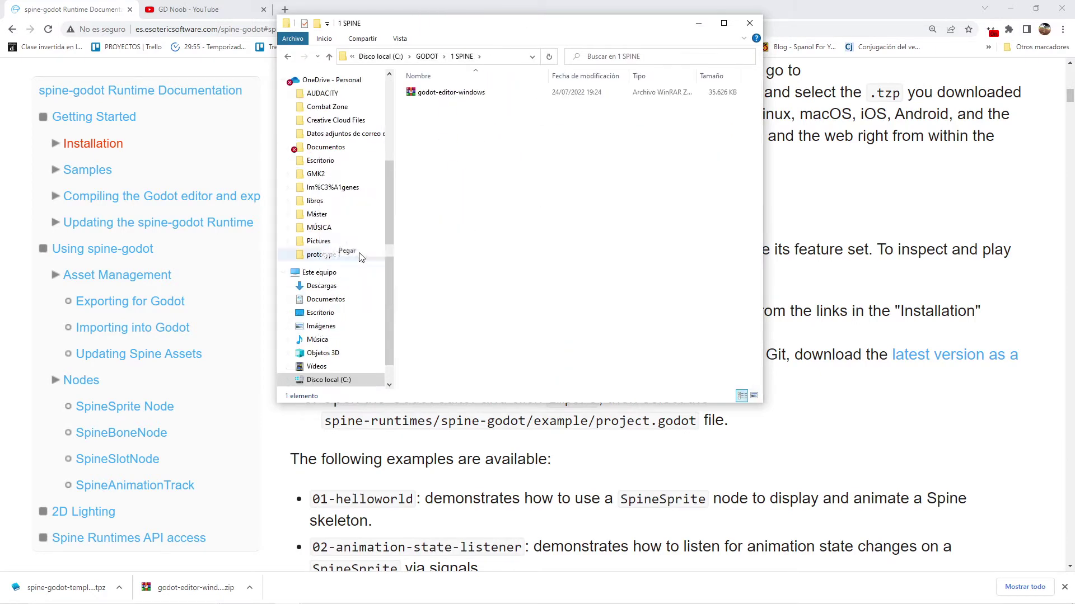
# Extract the godot-editor-windows archive directly into the 1 SPINE folder
pyautogui.click(723, 23)
pyautogui.click(179, 75)
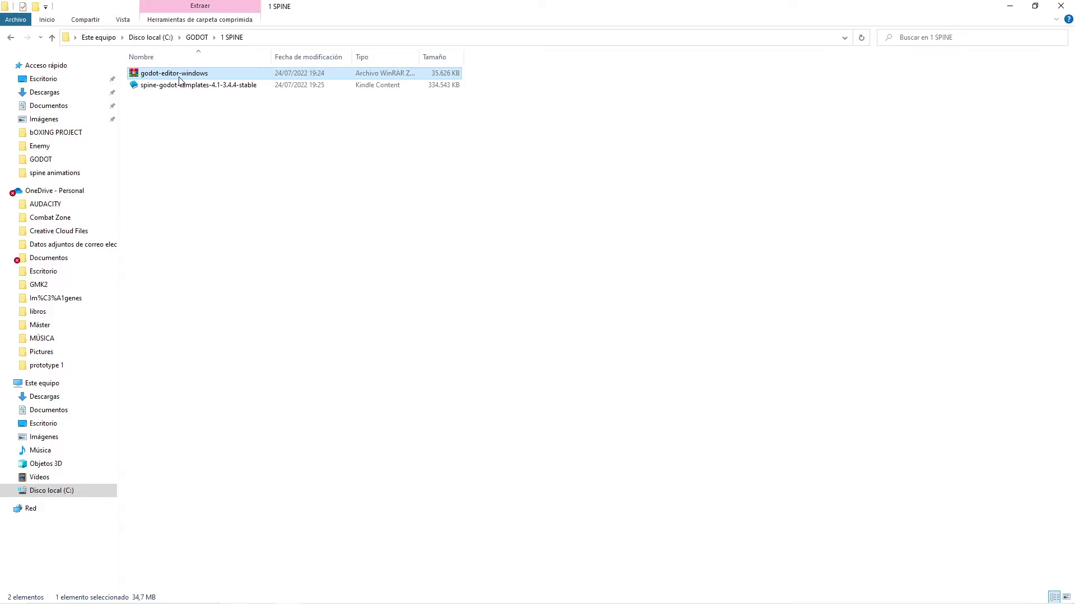
pyautogui.rightClick(179, 80)
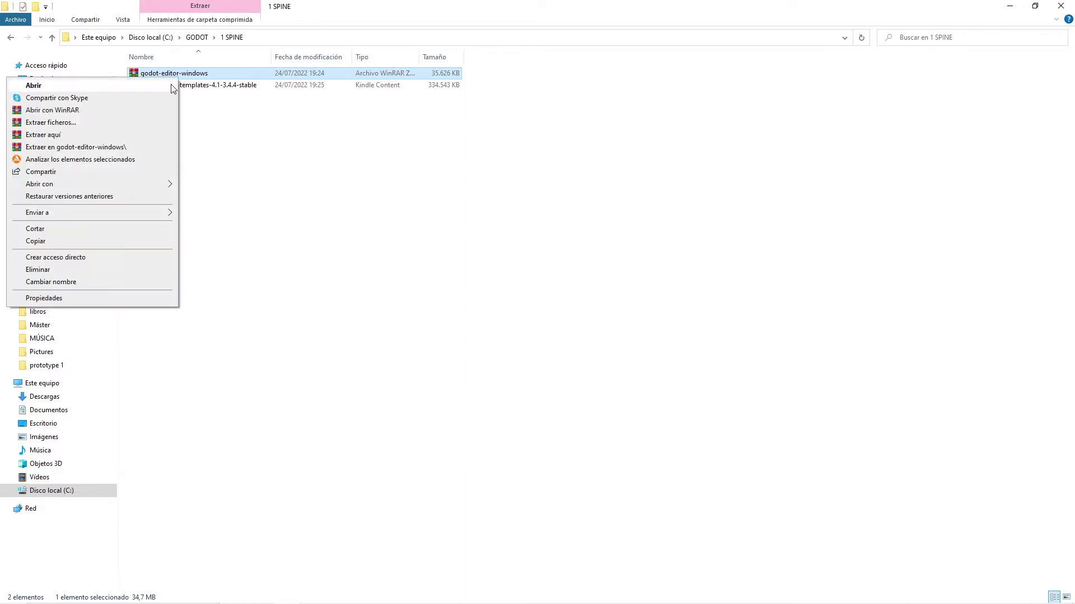
pyautogui.click(162, 146)
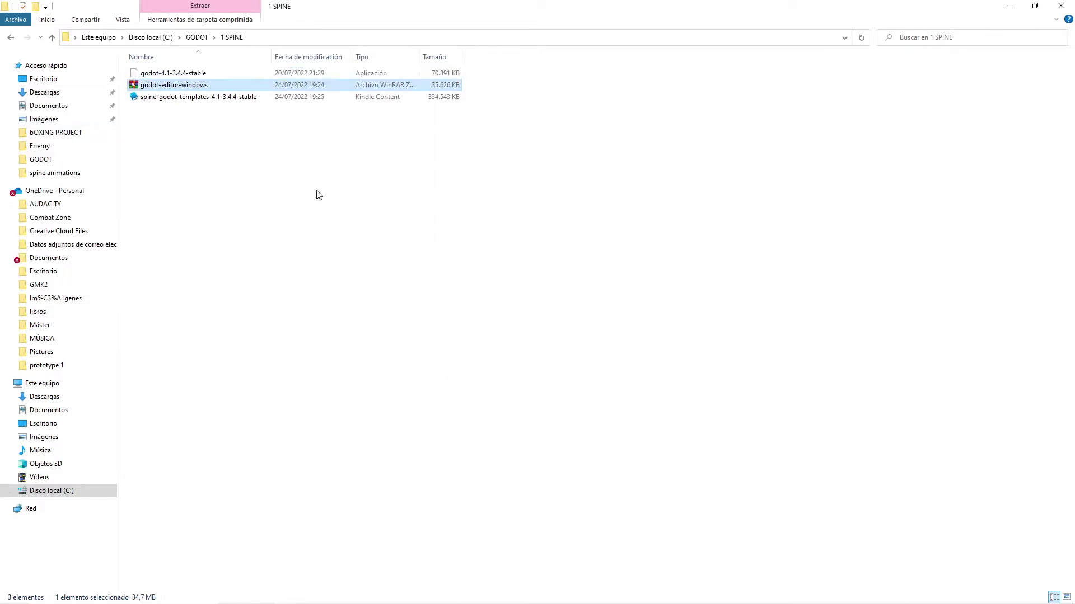
# Launch the extracted godot-4.1-3.4.4-stable application and look through the local projects in its Project Manager
pyautogui.click(174, 75)
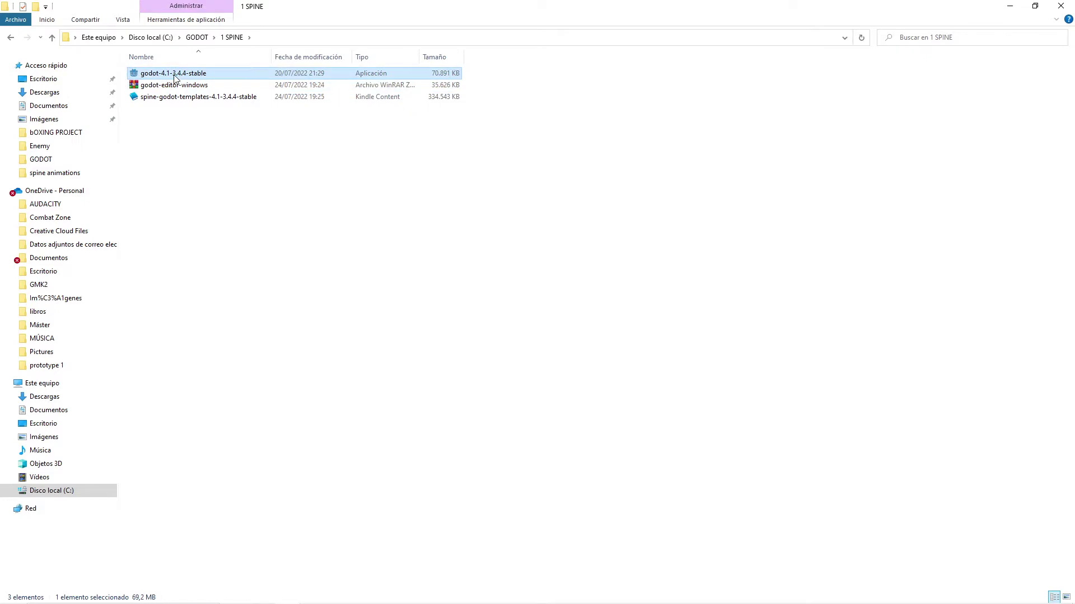
pyautogui.doubleClick(176, 77)
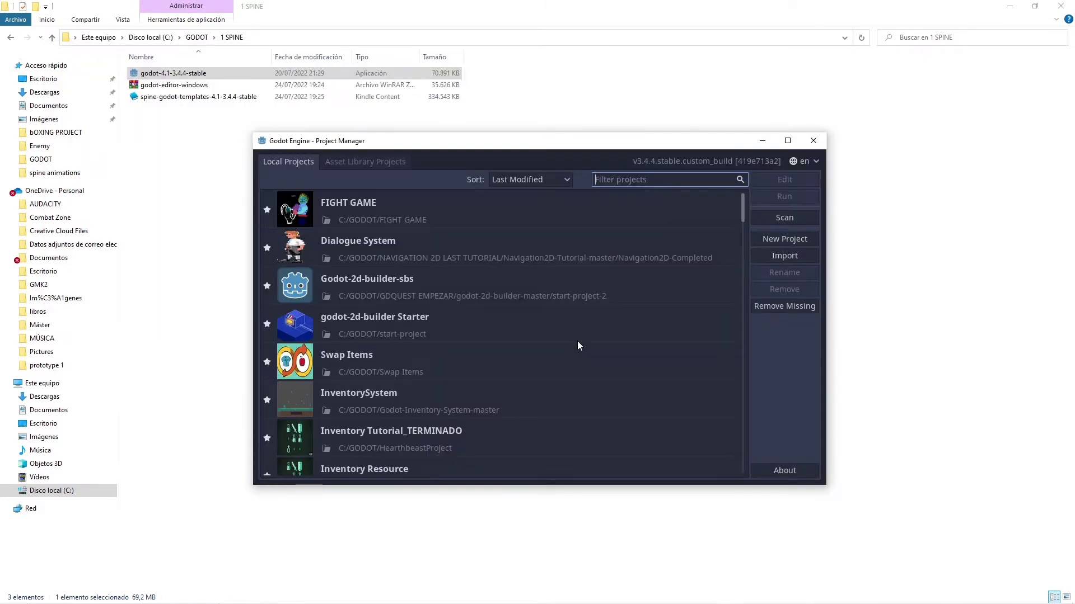
pyautogui.scroll(-5, 490, 347)
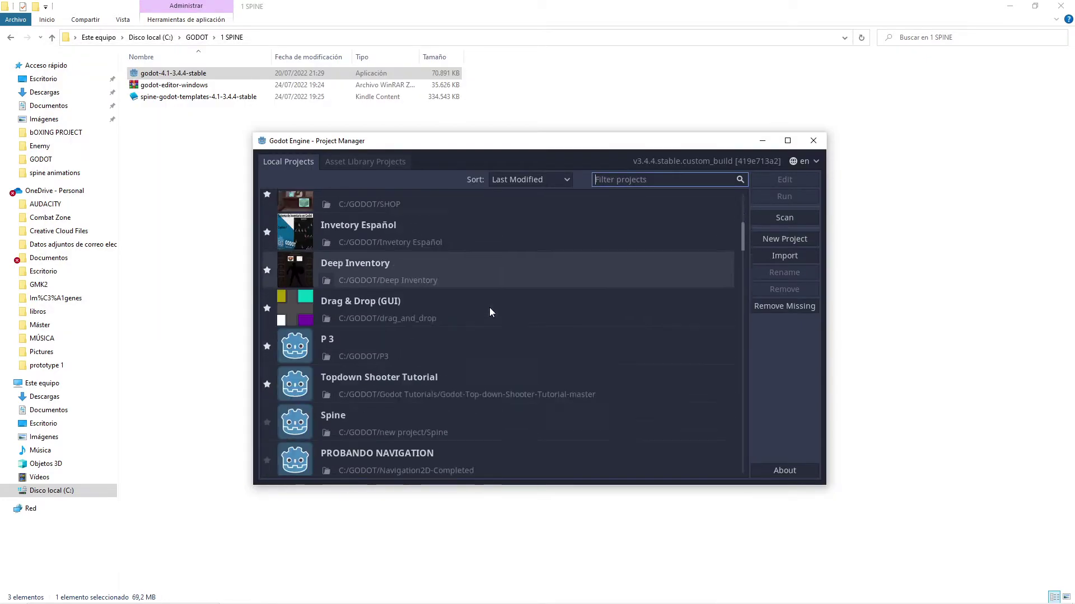
pyautogui.scroll(-5, 493, 311)
pyautogui.scroll(10, 498, 305)
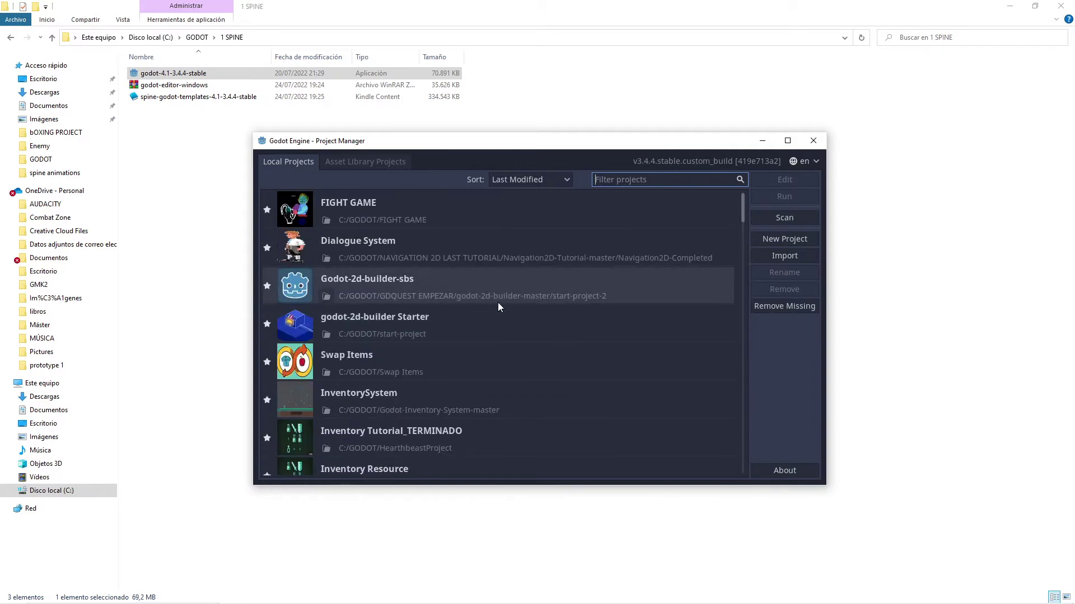
# Start a new Godot project and set its project path to C:/GODOT/1 SPINE
pyautogui.click(769, 239)
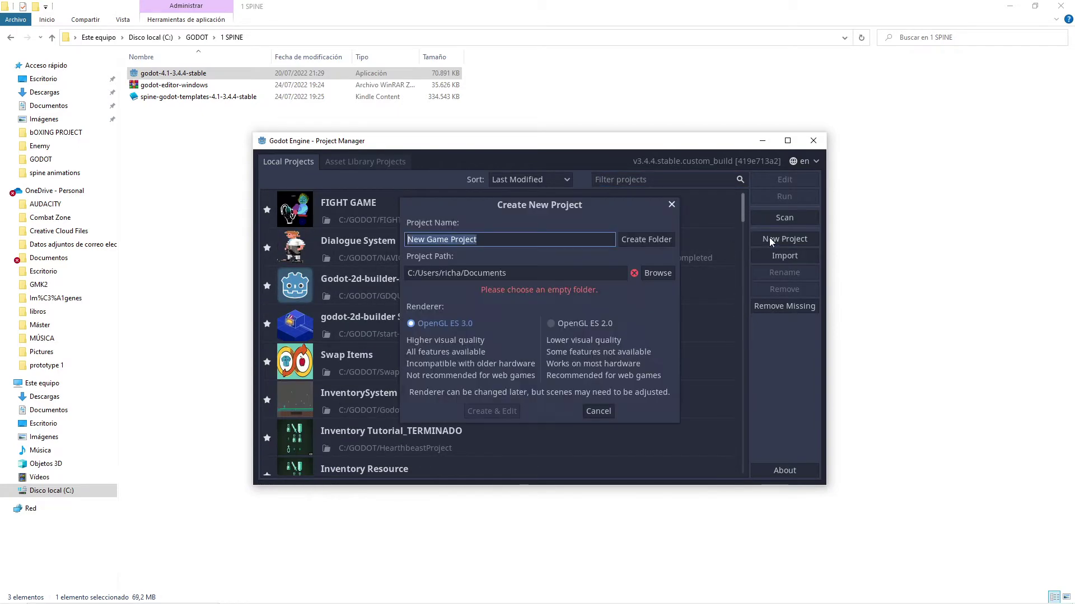
pyautogui.click(658, 242)
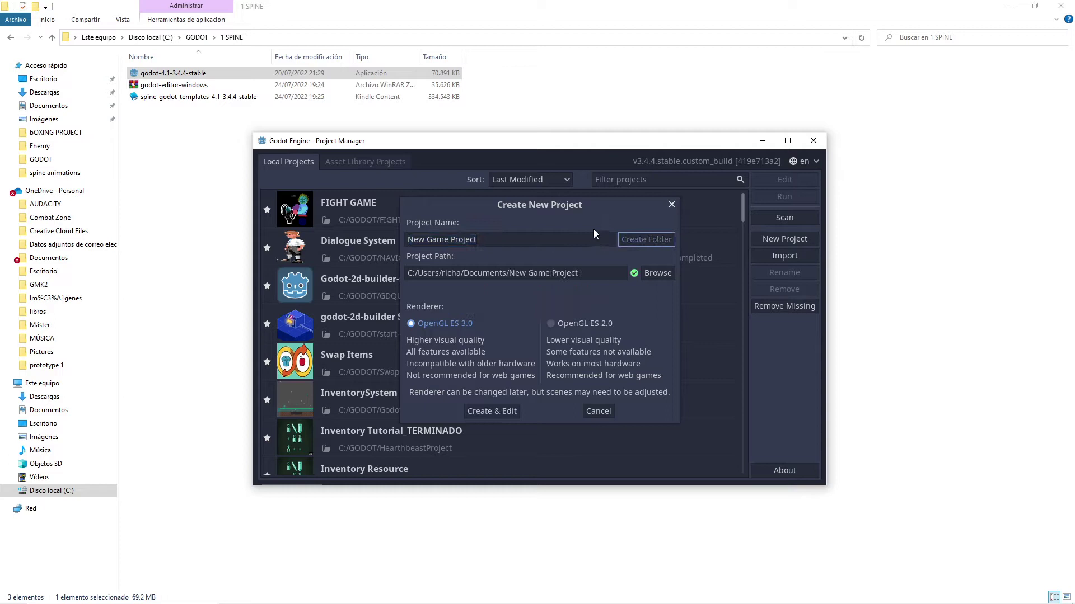
pyautogui.click(651, 277)
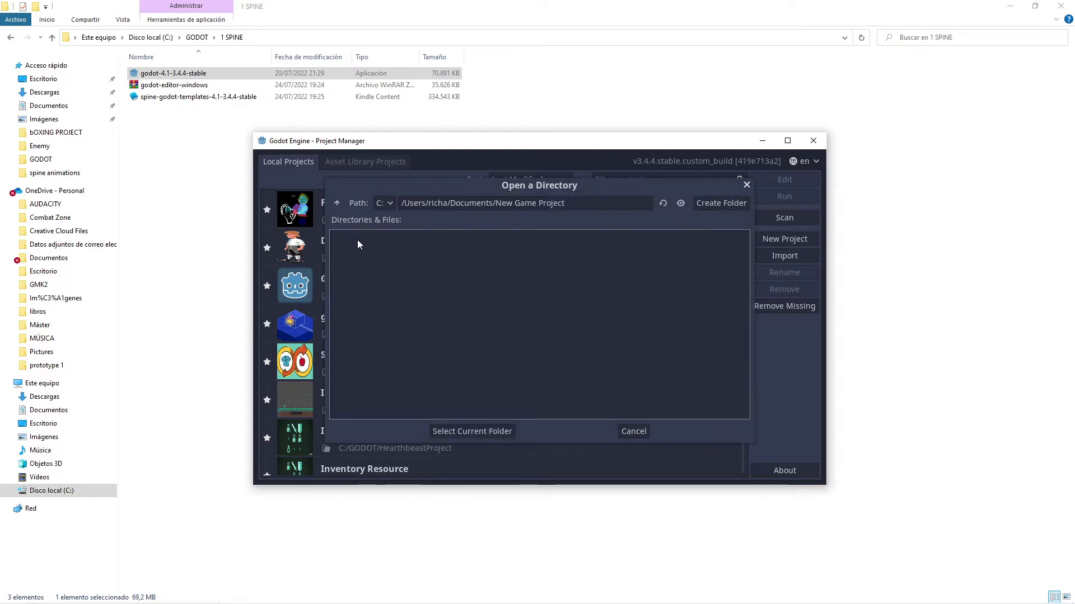
pyautogui.click(337, 204)
pyautogui.click(337, 204)
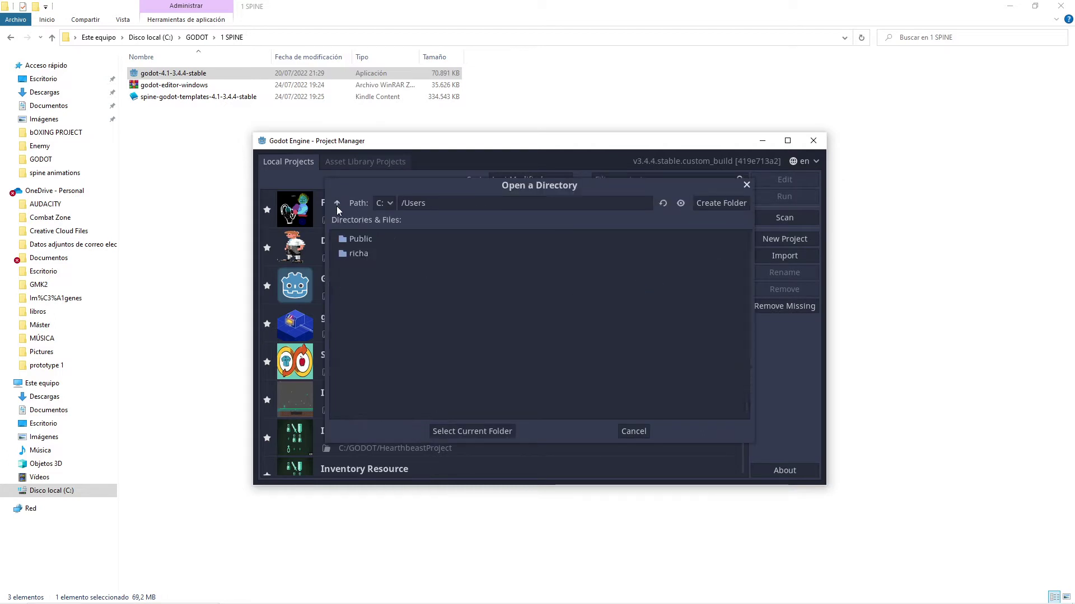
pyautogui.click(337, 204)
pyautogui.doubleClick(363, 254)
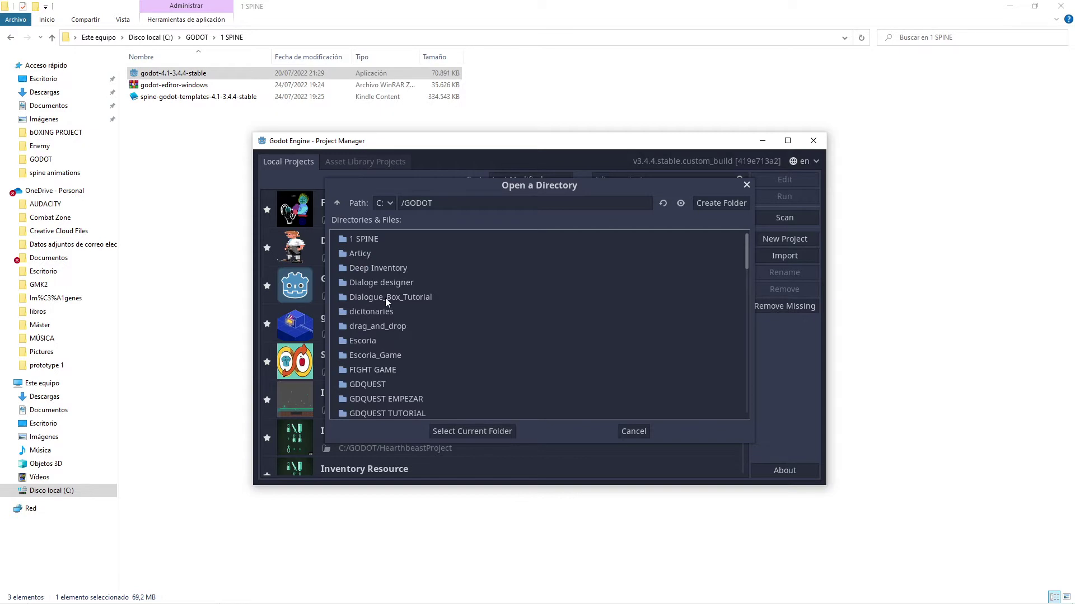
pyautogui.doubleClick(370, 253)
pyautogui.click(337, 203)
pyautogui.doubleClick(354, 239)
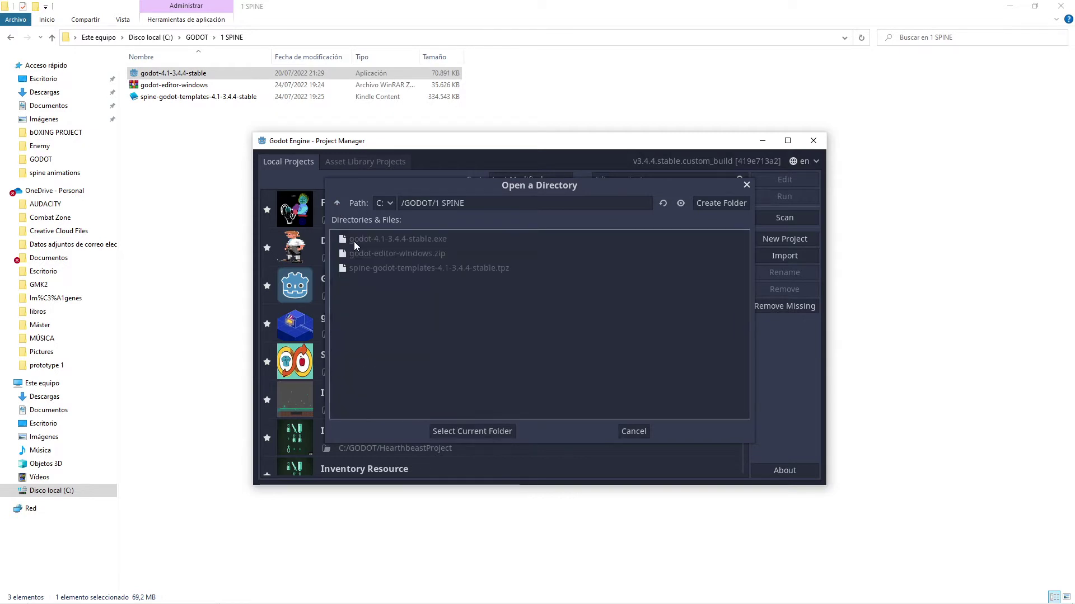
pyautogui.click(491, 431)
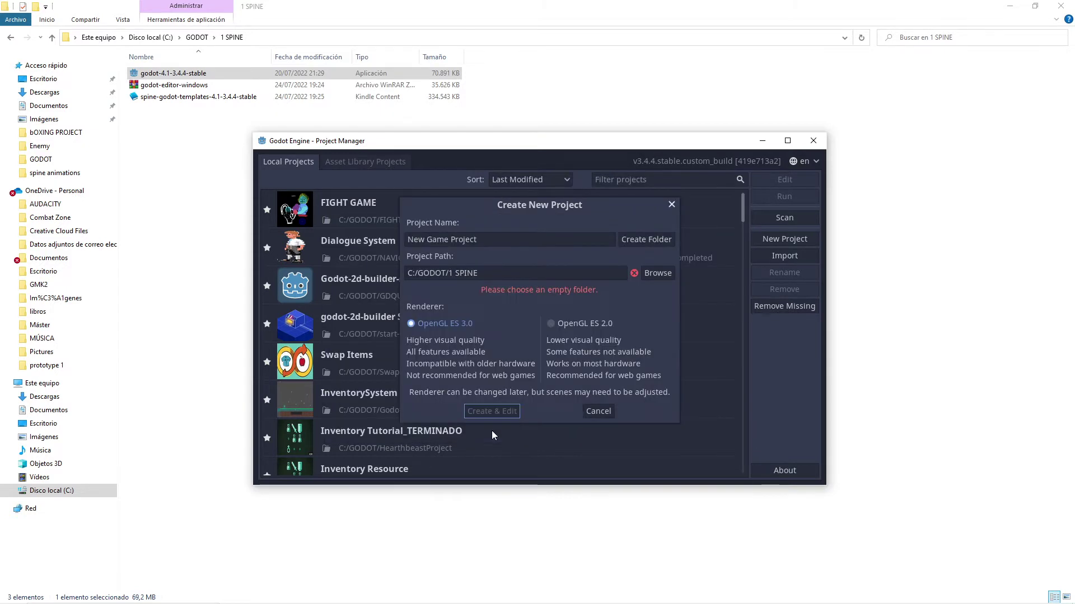
# Name the project Spine Example, create a folder for it inside 1 SPINE, and create the project for editing
pyautogui.doubleClick(489, 239)
pyautogui.write('Spine ')
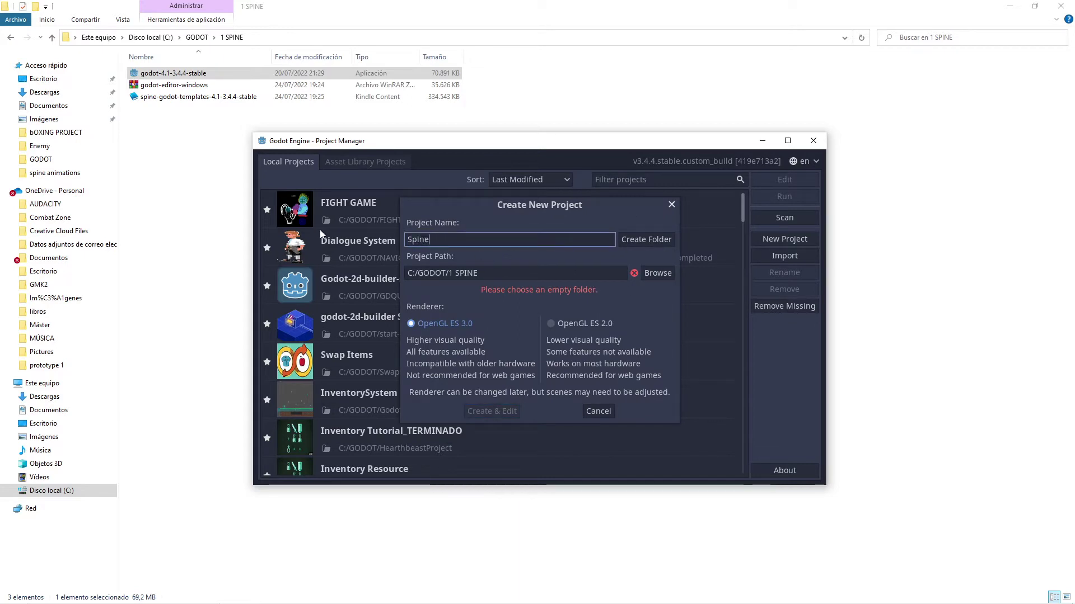
pyautogui.write('Example')
pyautogui.click(661, 241)
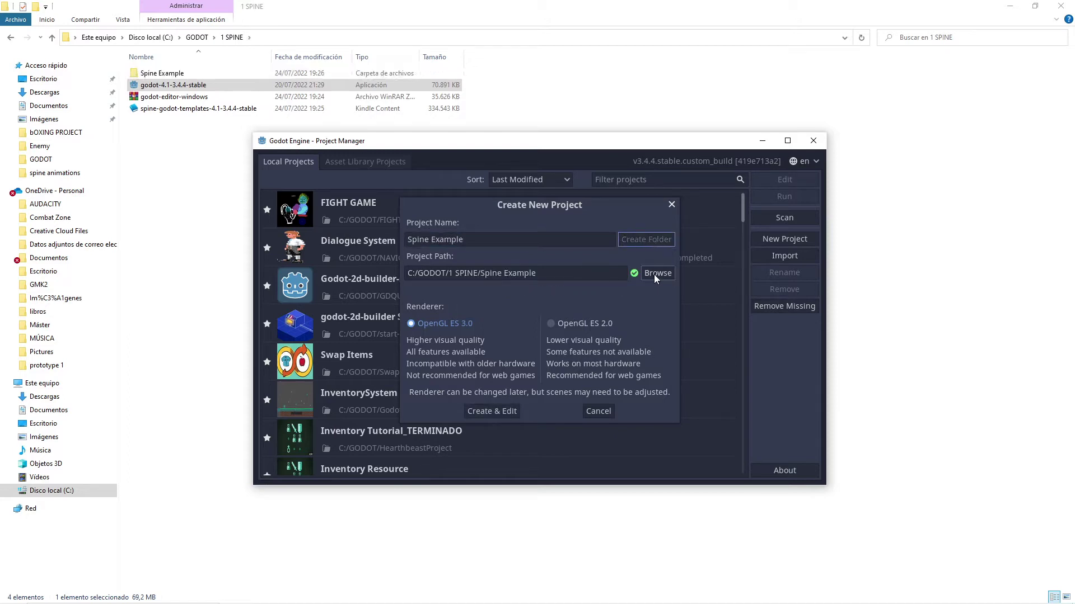
pyautogui.click(513, 413)
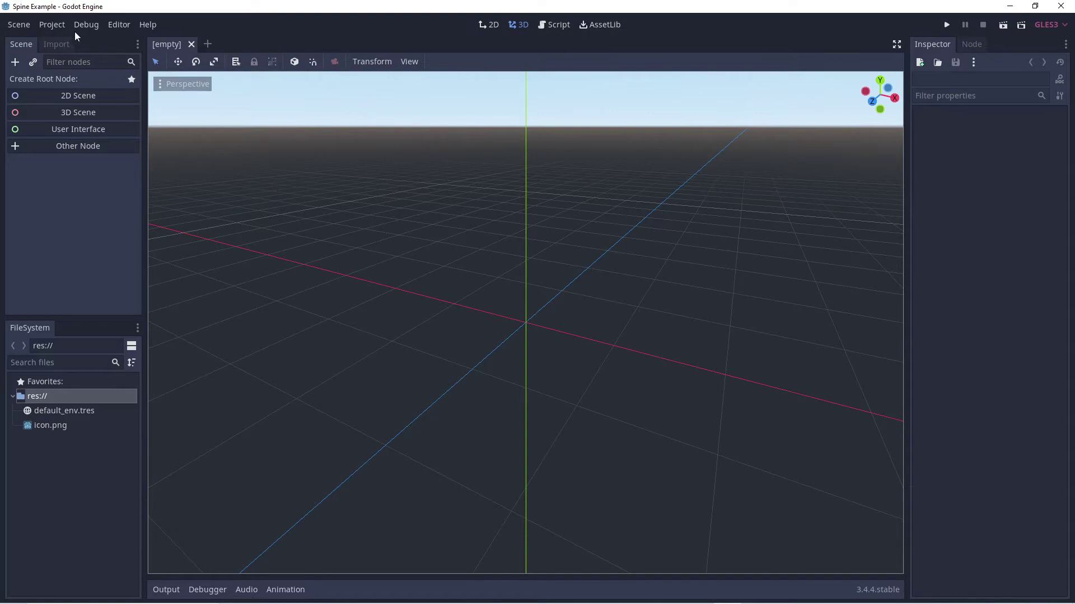
# Install the export templates from spine-godot-templates-4.1-3.4.4-stable.tpz in the 1 SPINE folder and close the Export Template Manager
pyautogui.click(114, 26)
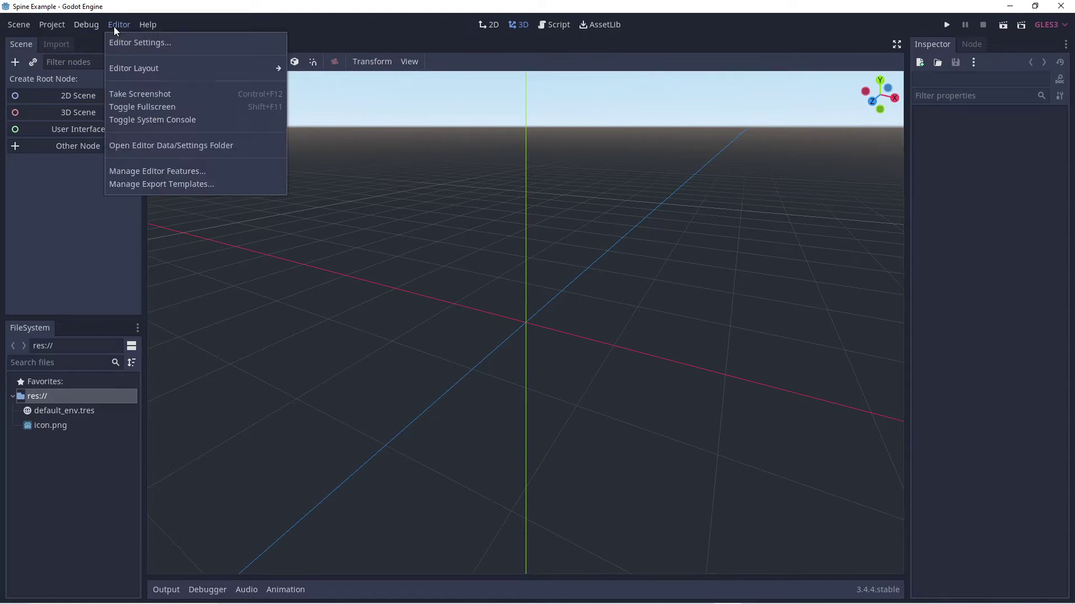
pyautogui.click(163, 187)
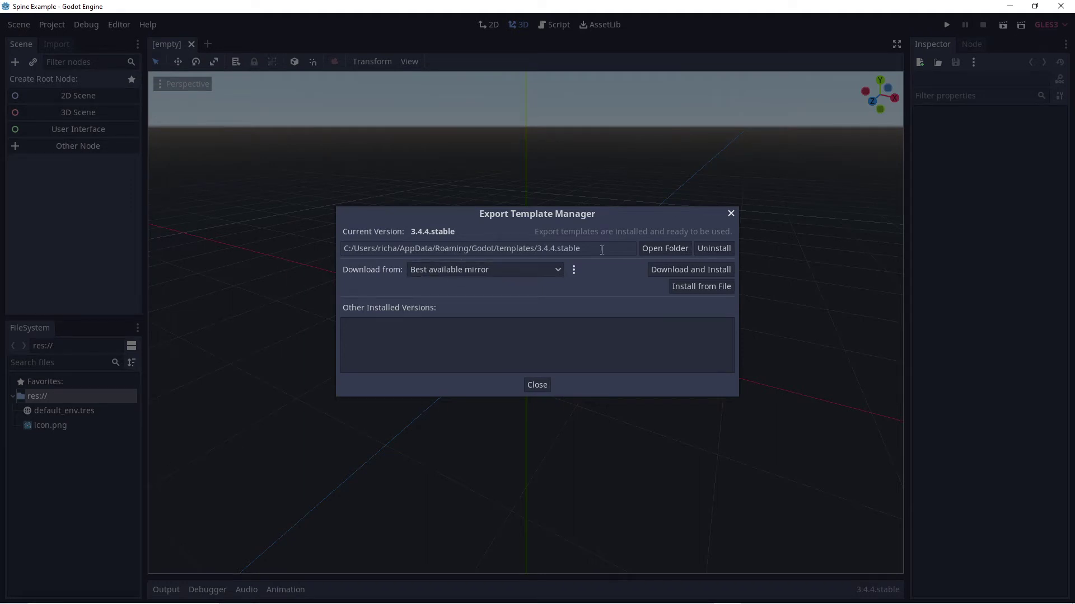
pyautogui.click(698, 287)
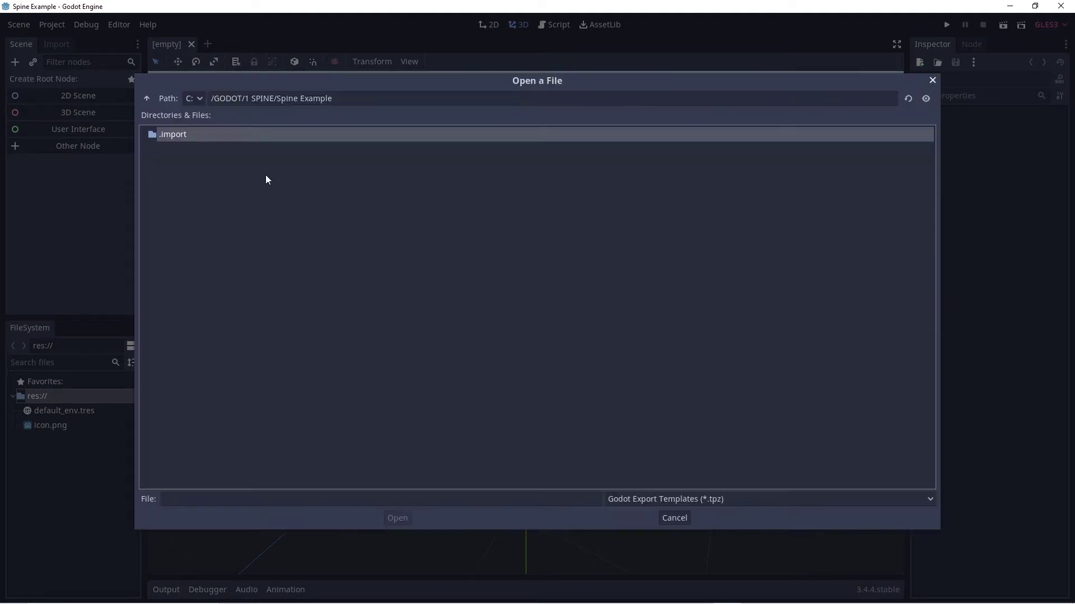
pyautogui.click(150, 101)
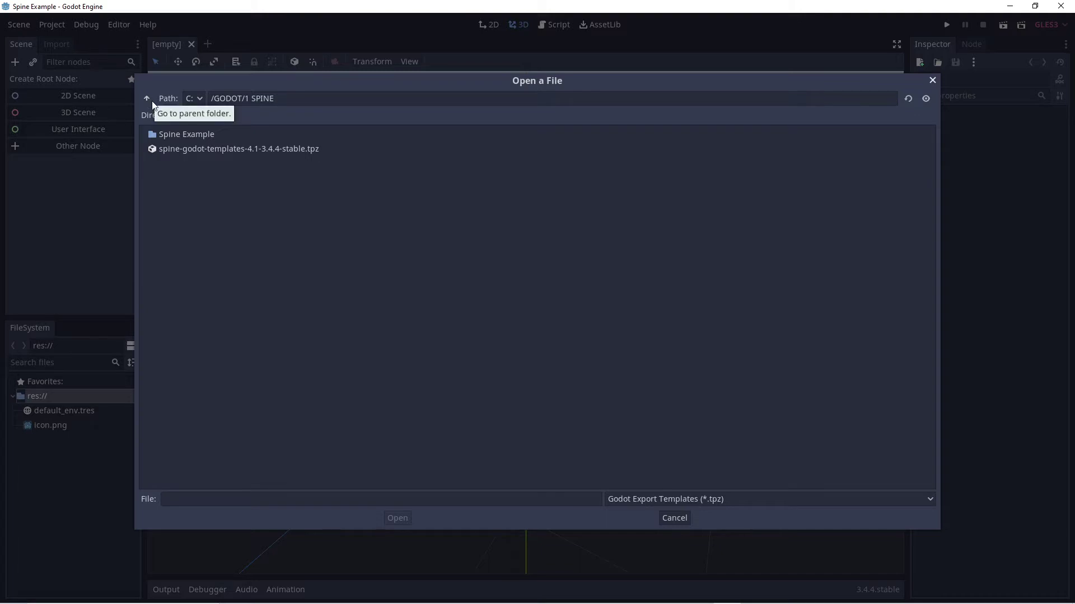
pyautogui.click(207, 150)
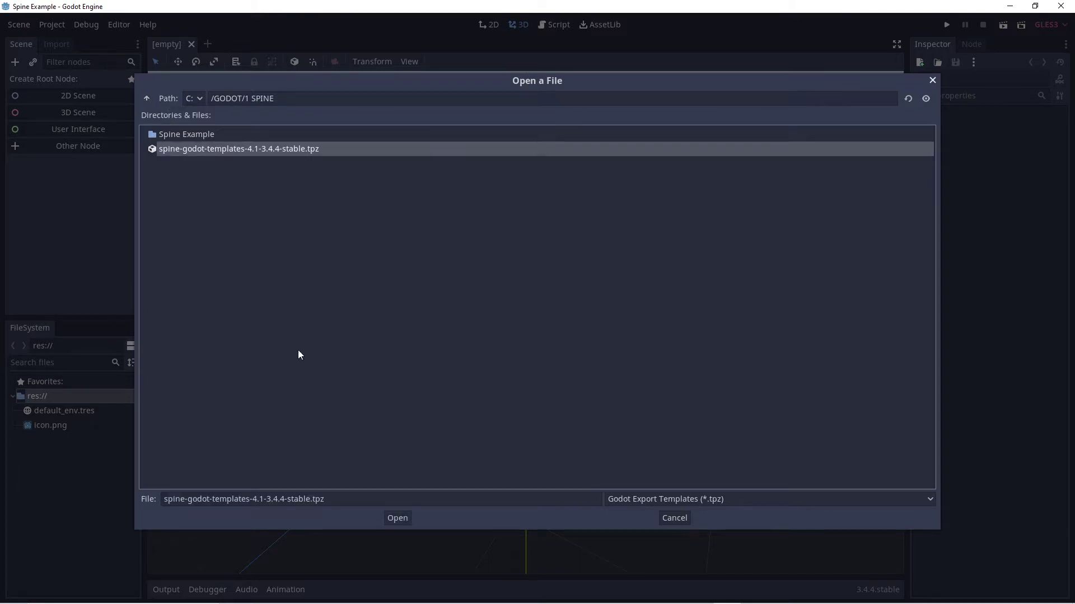
pyautogui.click(399, 520)
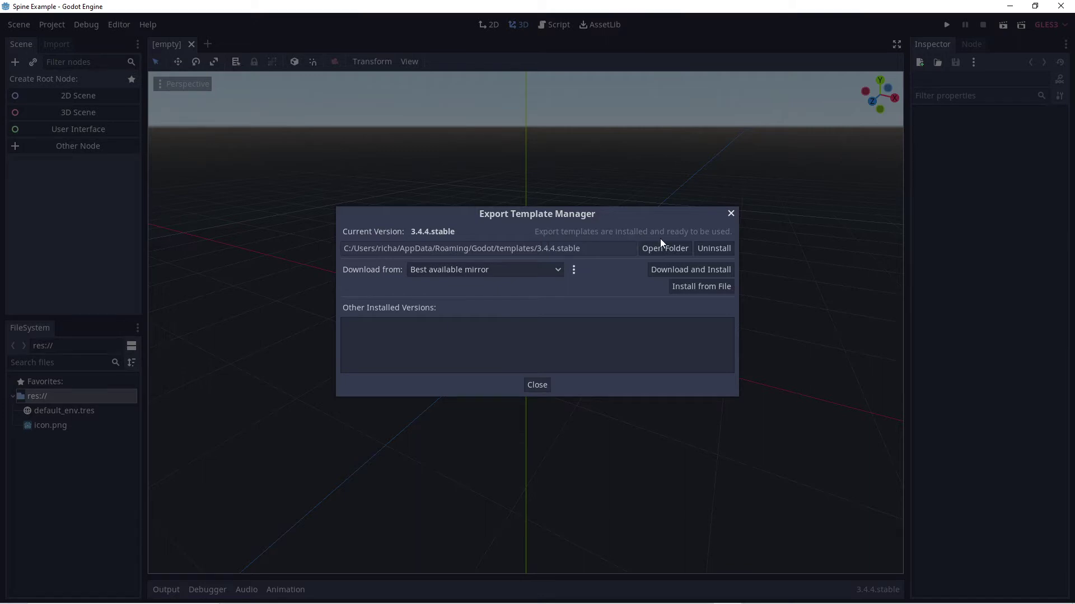
pyautogui.click(730, 213)
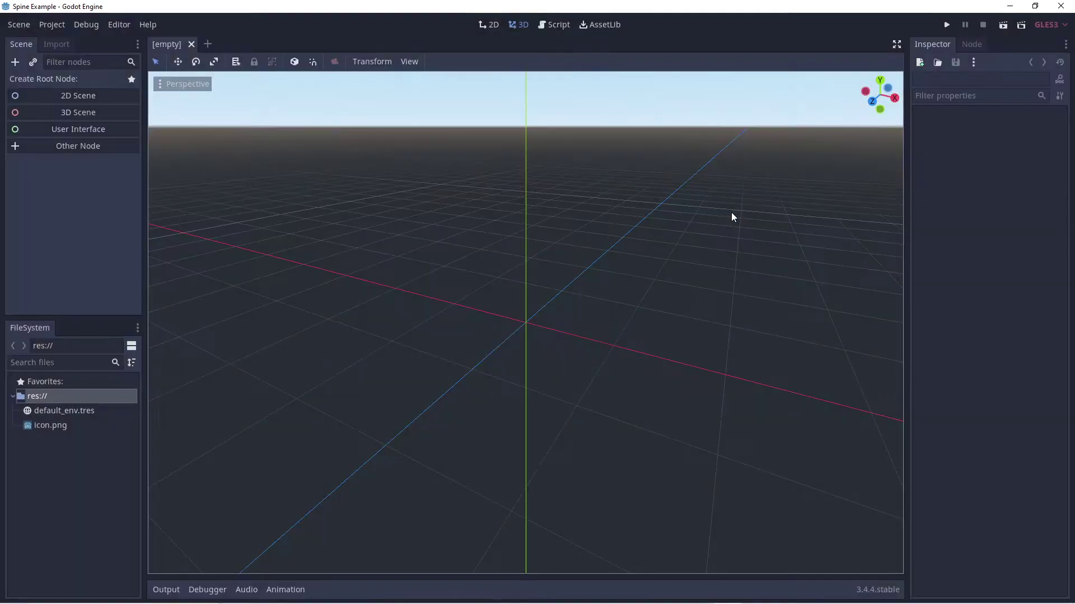
# Search the root node types for spine and review SpineBoneNode, SpineSlotNode, SpineSprite and SpineAnimationTrack without creating a node
pyautogui.click(26, 146)
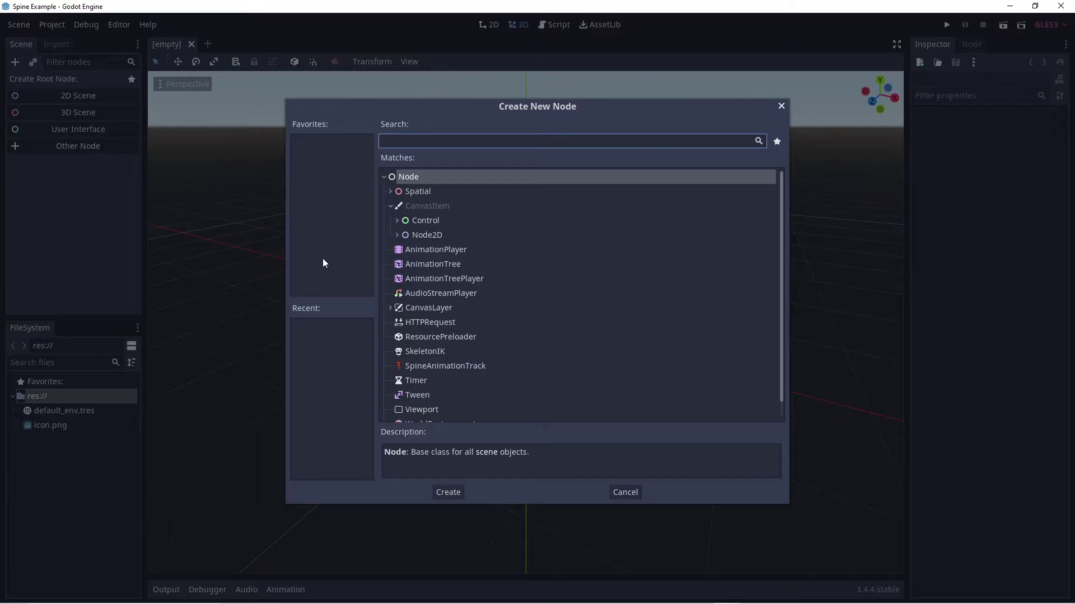
pyautogui.write('spine')
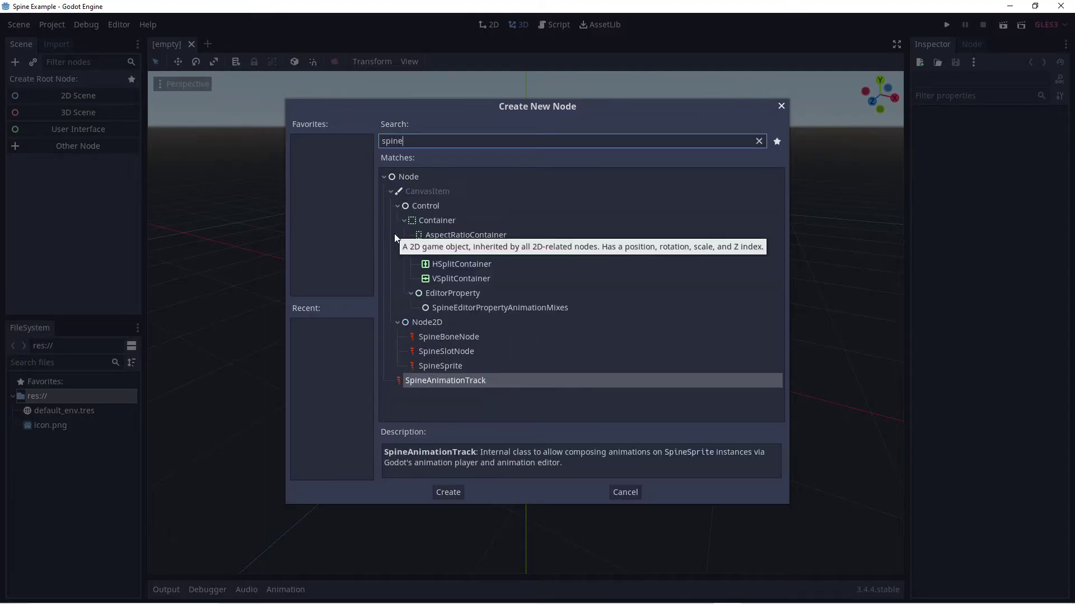
pyautogui.click(428, 337)
pyautogui.click(435, 351)
pyautogui.click(435, 339)
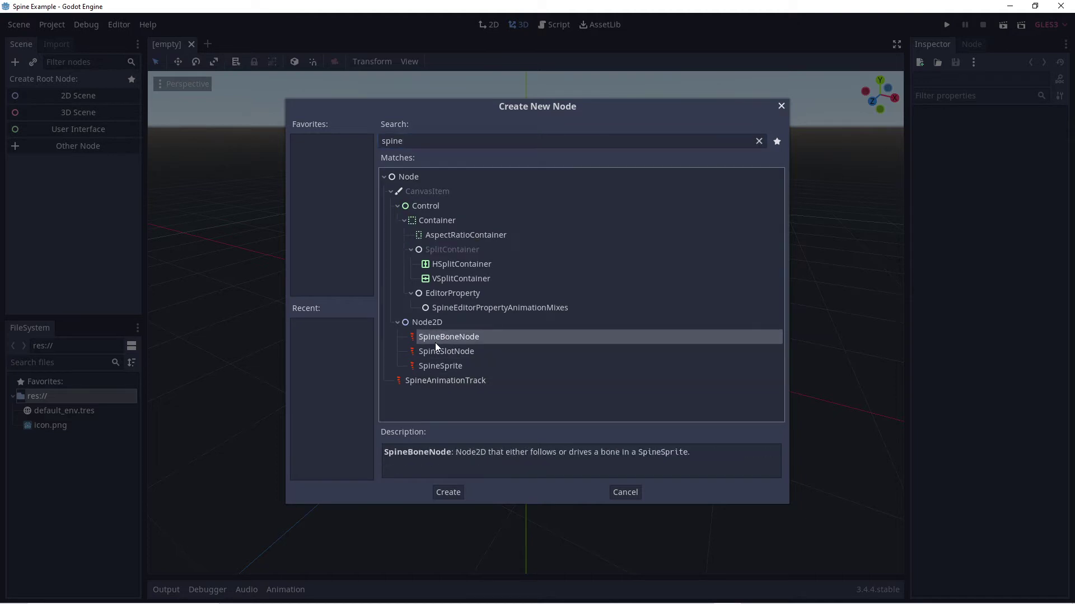
pyautogui.click(437, 351)
pyautogui.click(441, 367)
pyautogui.click(434, 383)
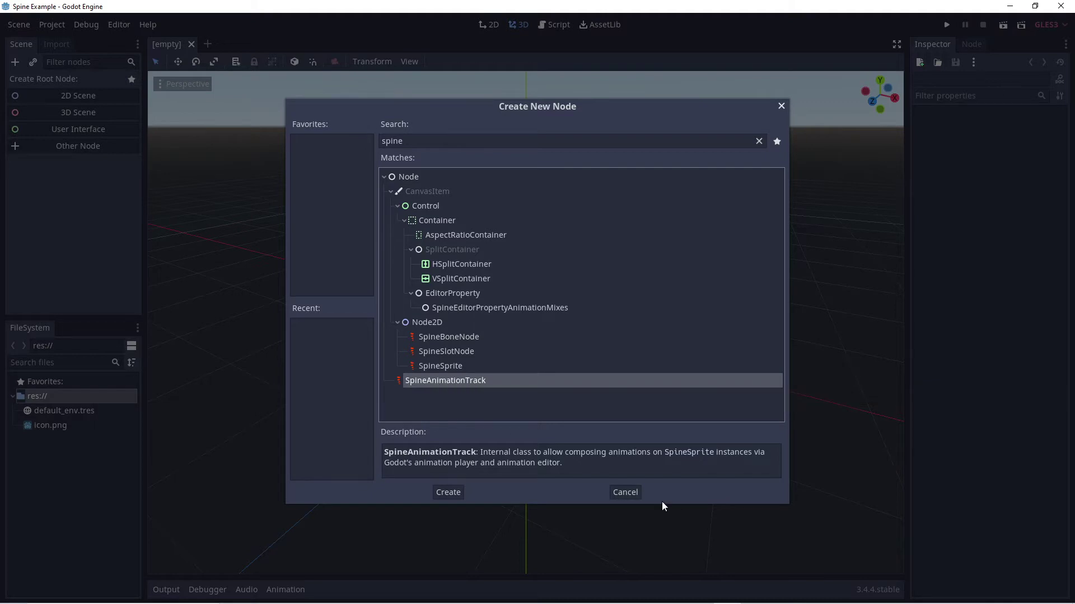
pyautogui.click(781, 104)
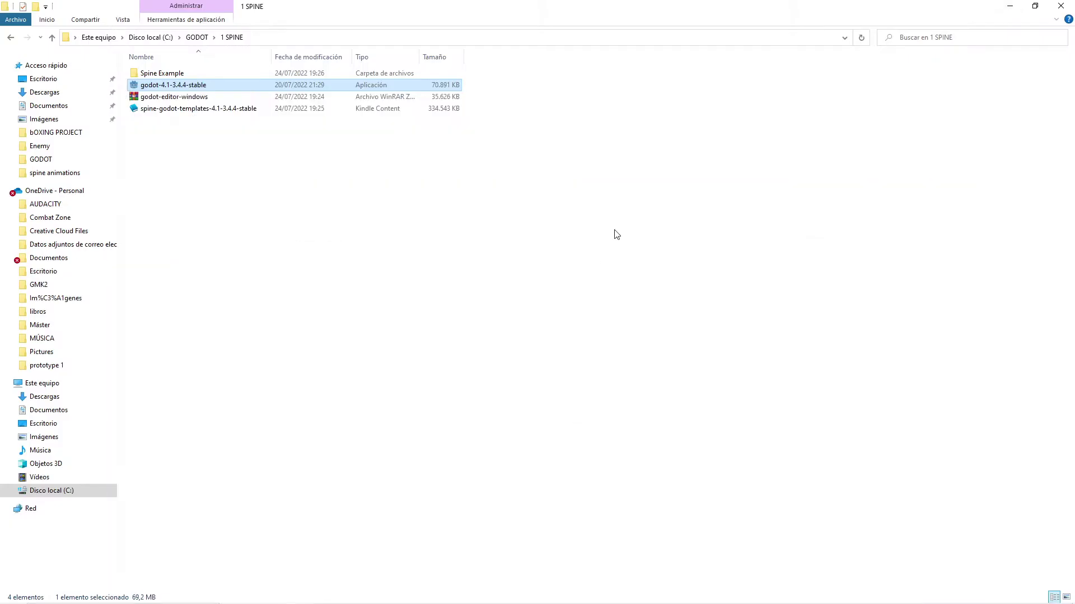
# Switch to Spine with the EBRIUS 2 MEJORADO project open
pyautogui.hotkey('alt', 'Tab')
pyautogui.press('Tab')
pyautogui.press('Tab')
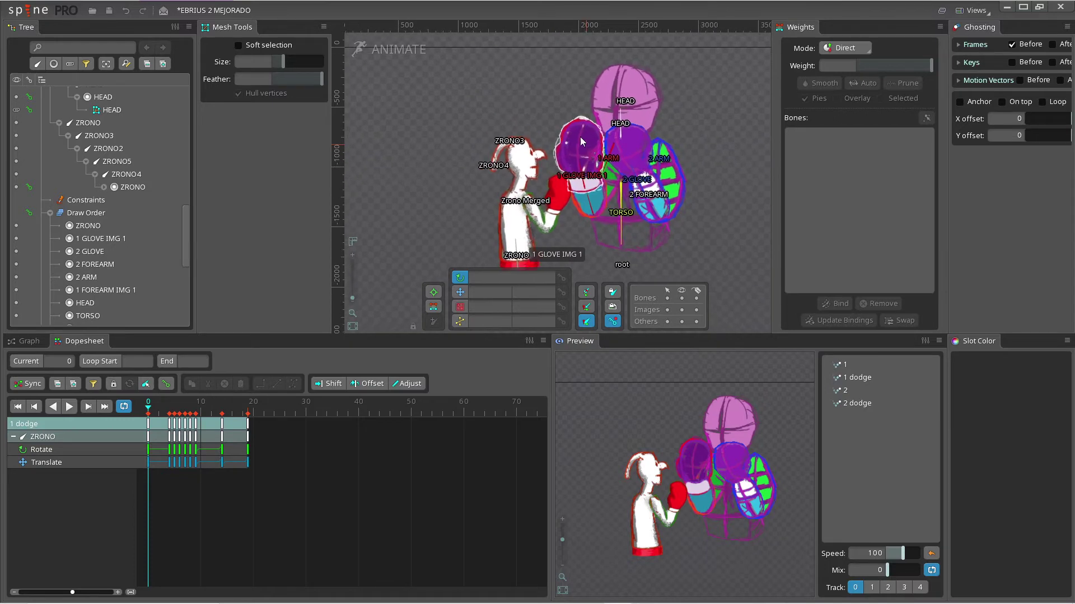
# Open the JSON export settings and review the texture packer settings, accepting them as they are
pyautogui.moveTo(571, 131); pyautogui.dragTo(565, 124, button='right')
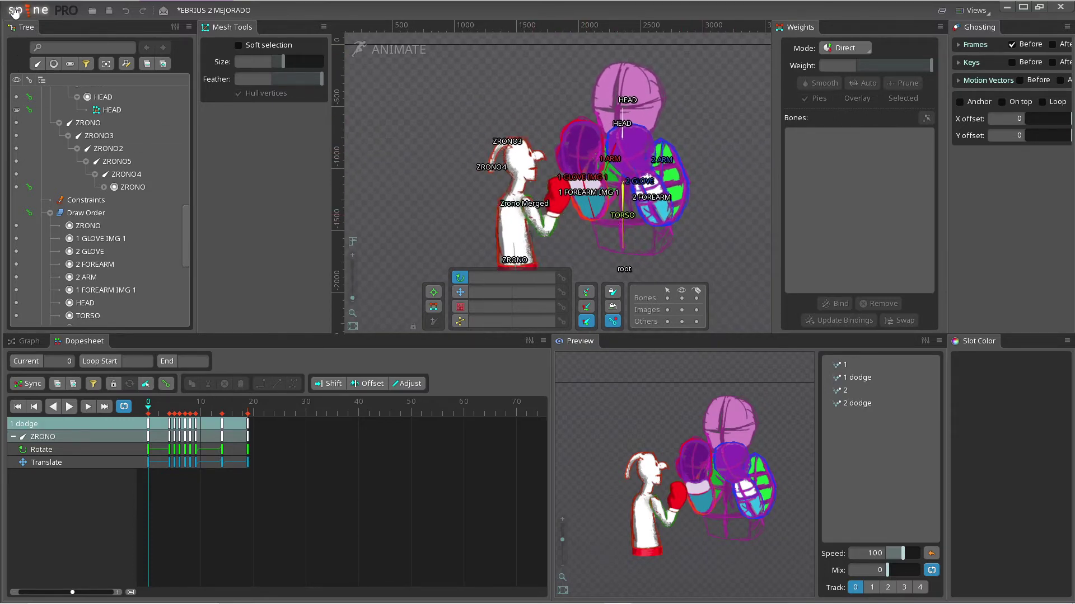
pyautogui.click(20, 10)
pyautogui.click(32, 148)
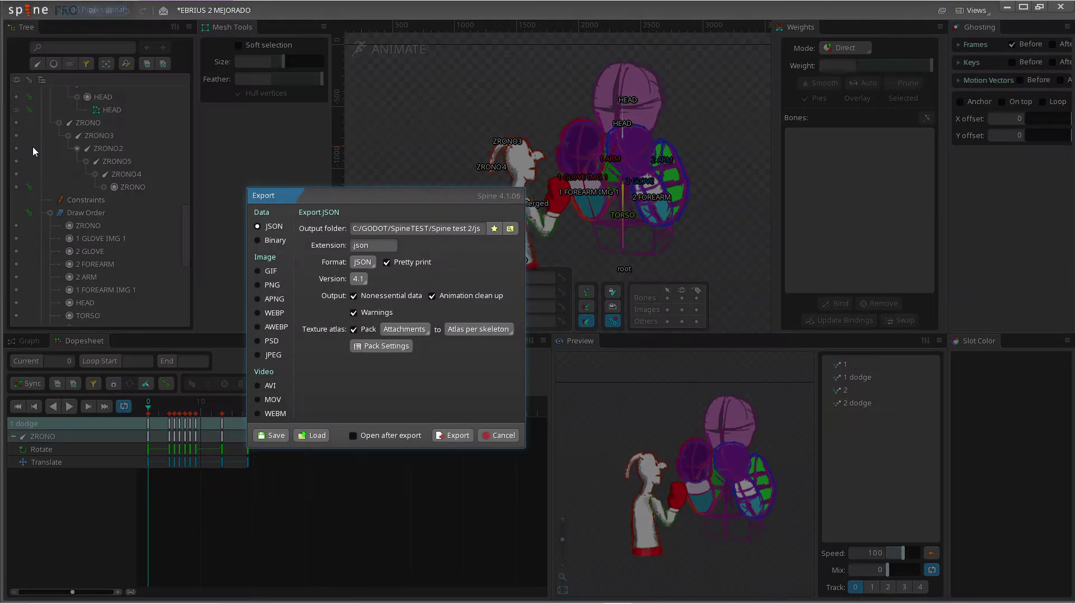
pyautogui.click(378, 344)
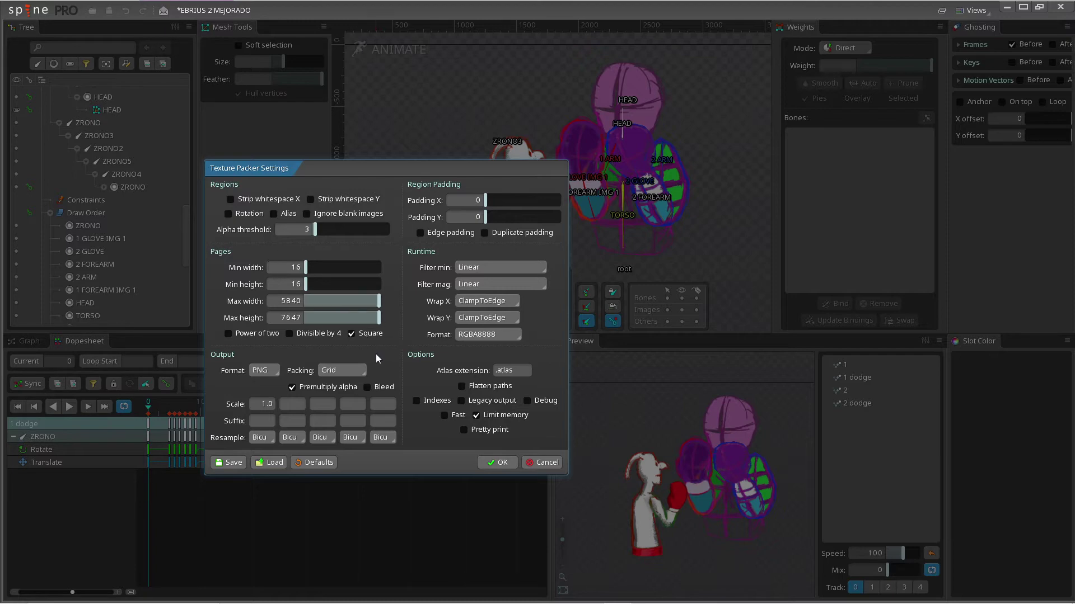
pyautogui.click(500, 463)
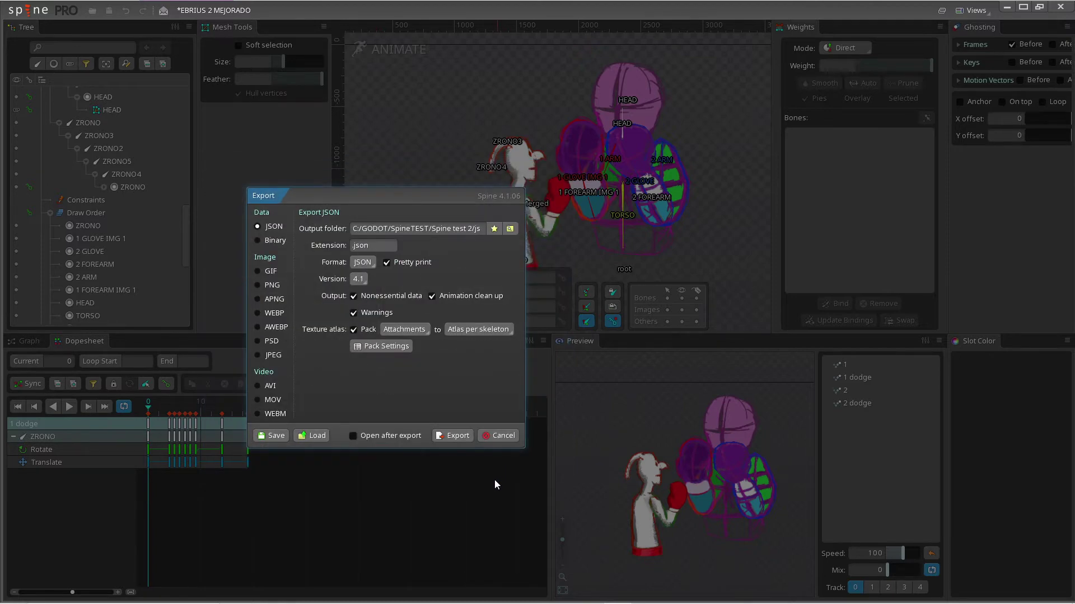
# Browse for the export's output folder and go to the 1 SPINE folder inside GODOT
pyautogui.click(510, 229)
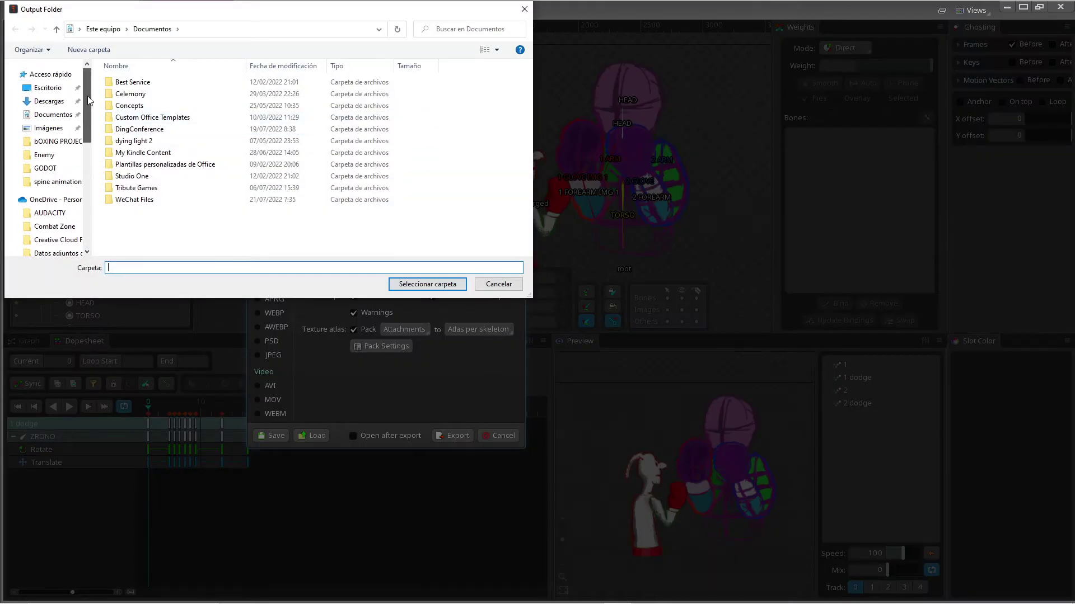
pyautogui.click(55, 30)
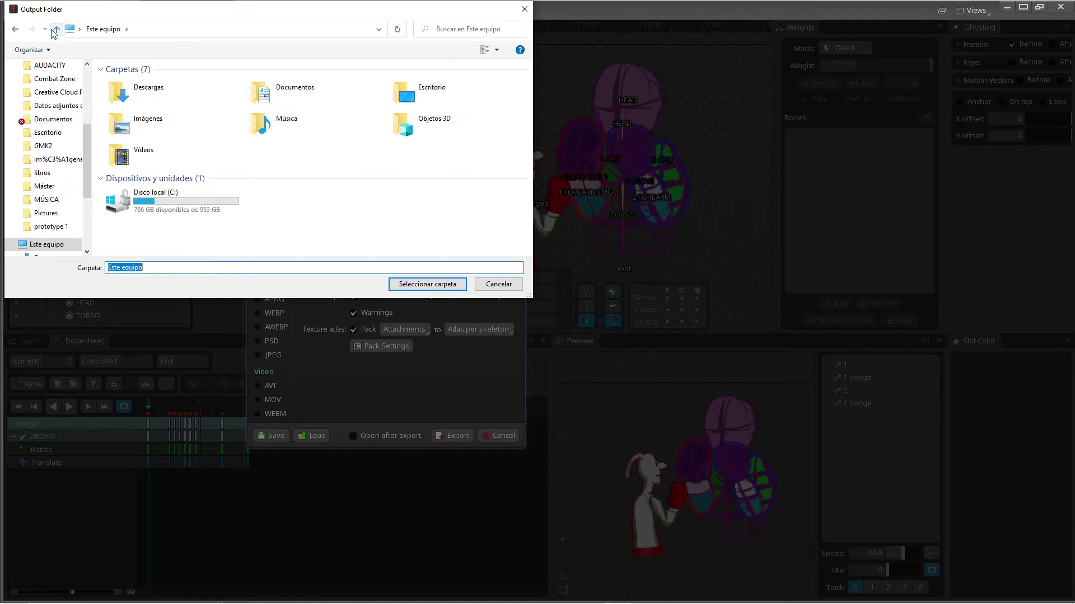
pyautogui.scroll(4, 68, 165)
pyautogui.click(64, 169)
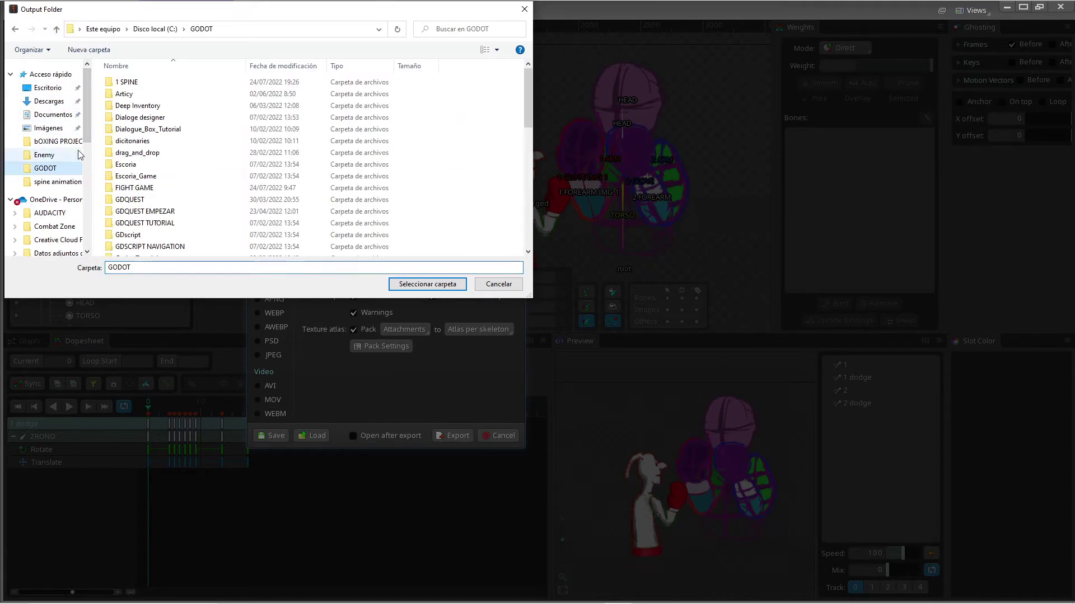
pyautogui.doubleClick(132, 82)
pyautogui.rightClick(159, 181)
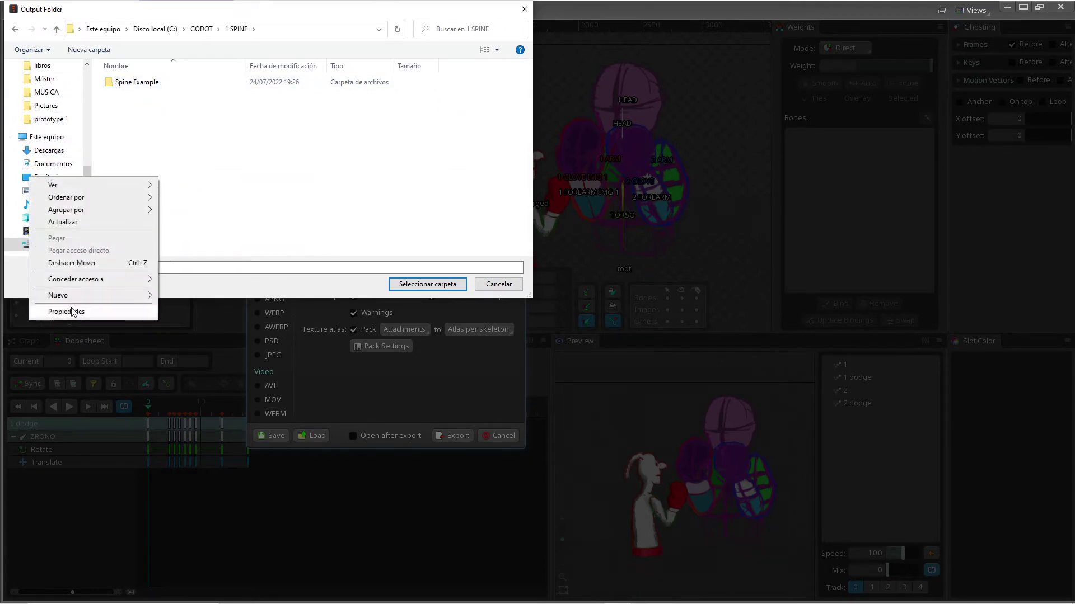
pyautogui.moveTo(70, 295)
pyautogui.click(180, 297)
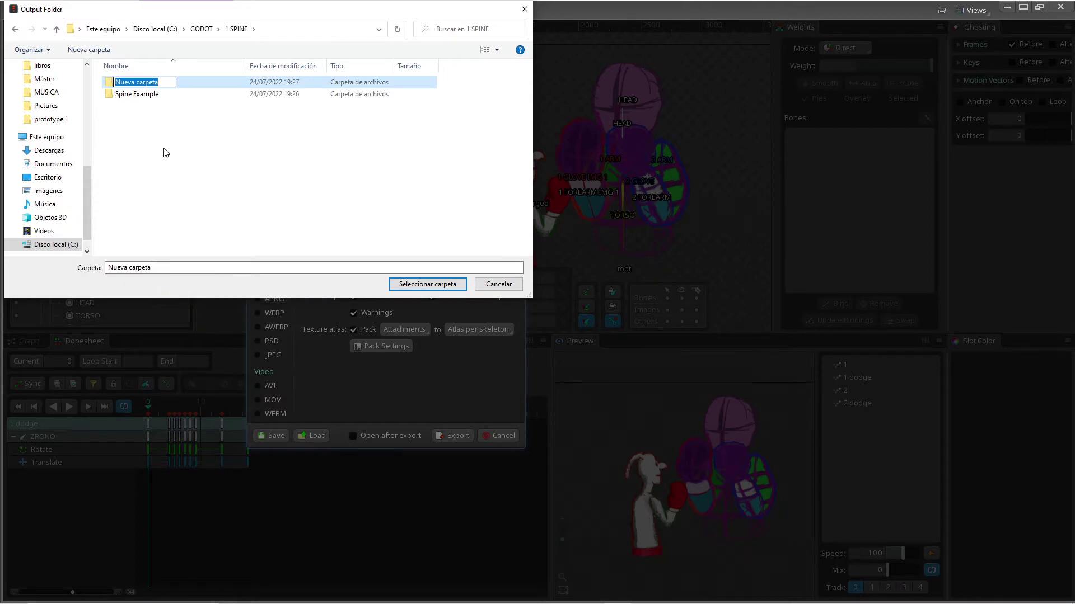
pyautogui.press('Return')
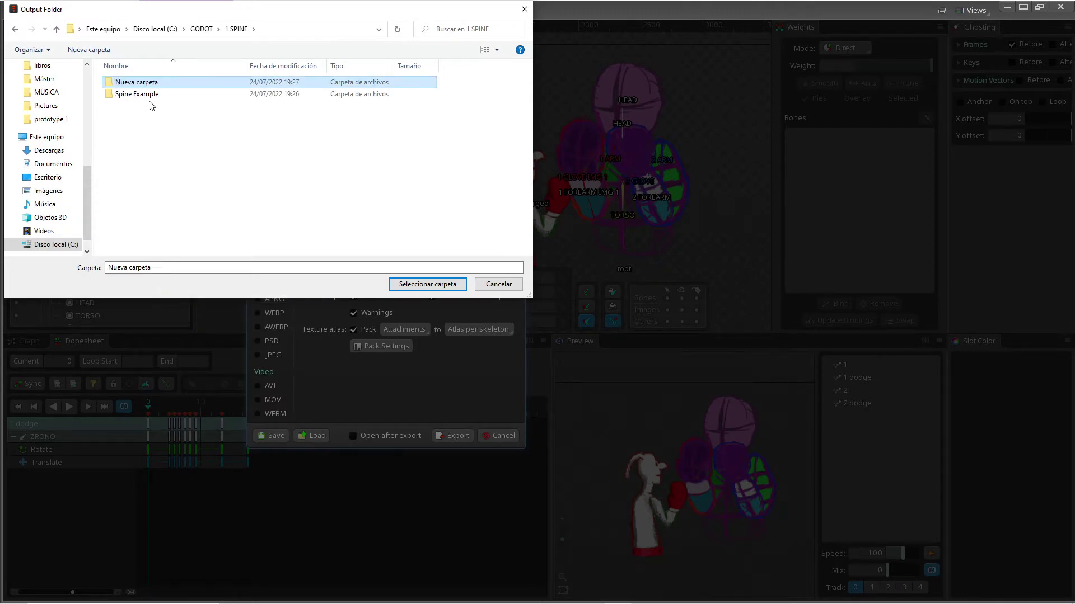
pyautogui.press('Delete')
# Create a new folder named Assets inside the Spine Example project folder
pyautogui.doubleClick(127, 84)
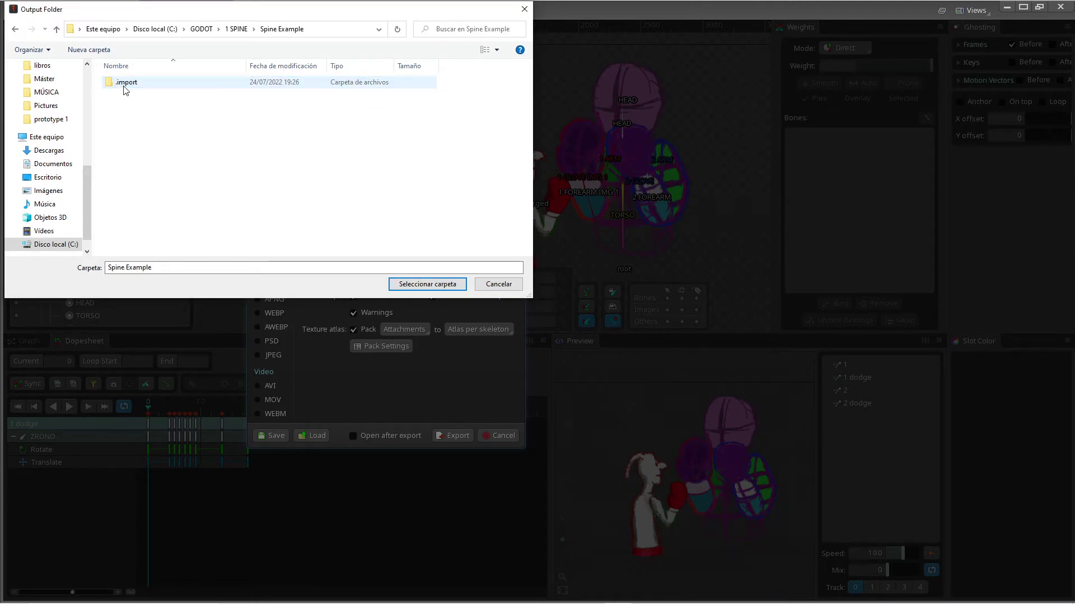
pyautogui.rightClick(137, 141)
pyautogui.moveTo(83, 268)
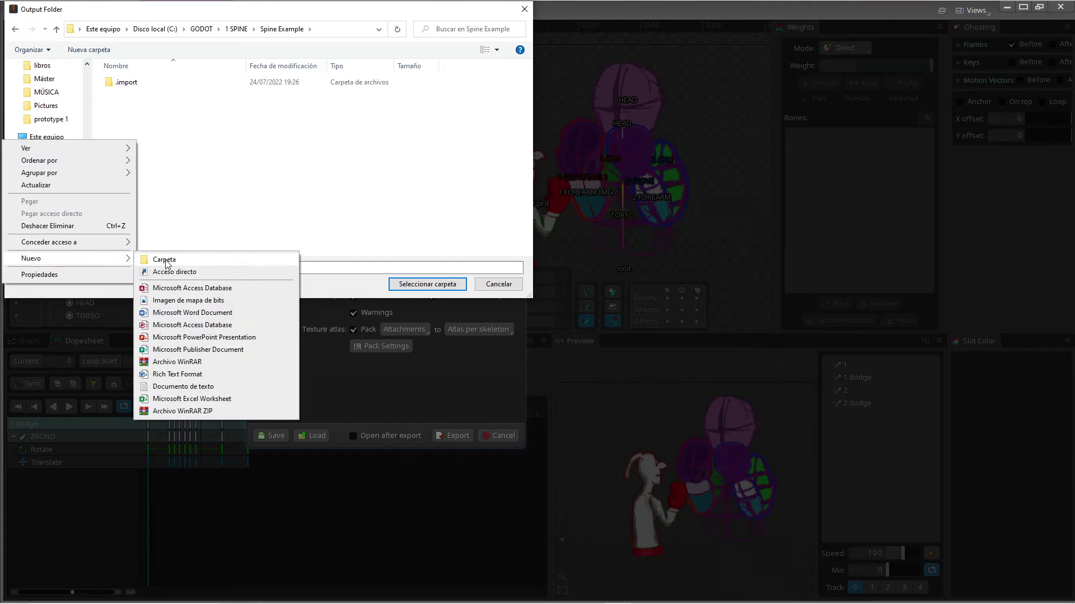
pyautogui.click(168, 261)
pyautogui.write('J')
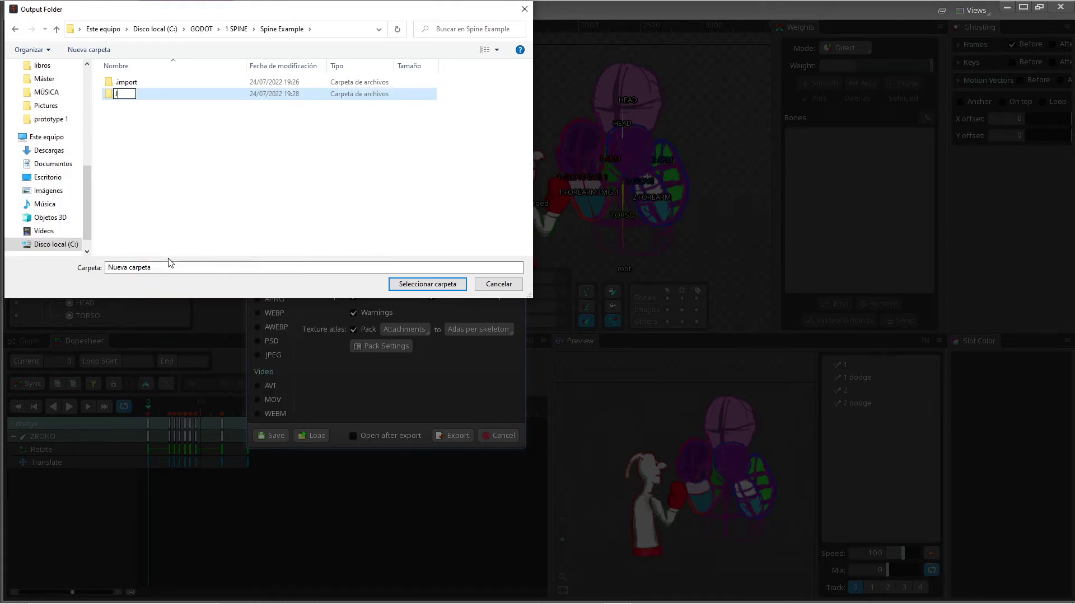
pyautogui.write('Assets')
pyautogui.press('Return')
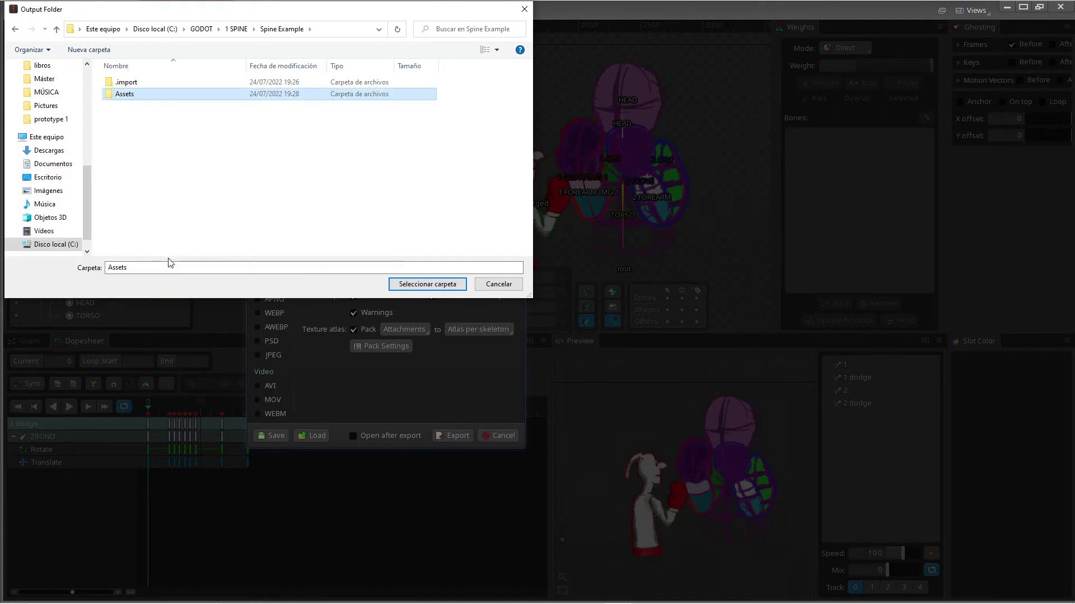
# Set the Assets folder as the output folder and export the skeleton as JSON with its packed texture atlas
pyautogui.doubleClick(125, 96)
pyautogui.click(427, 283)
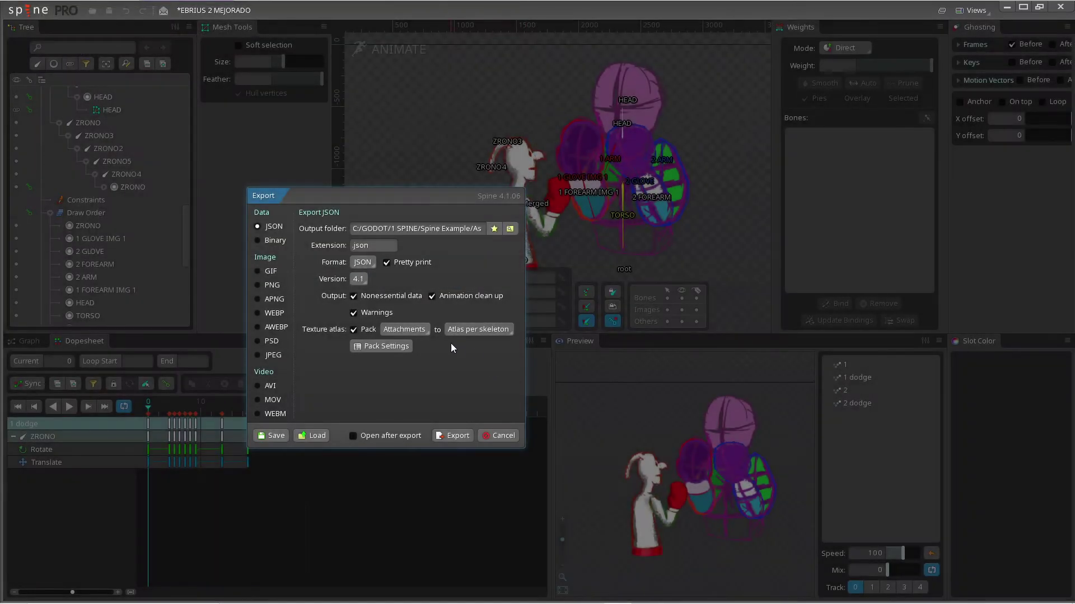
pyautogui.click(452, 436)
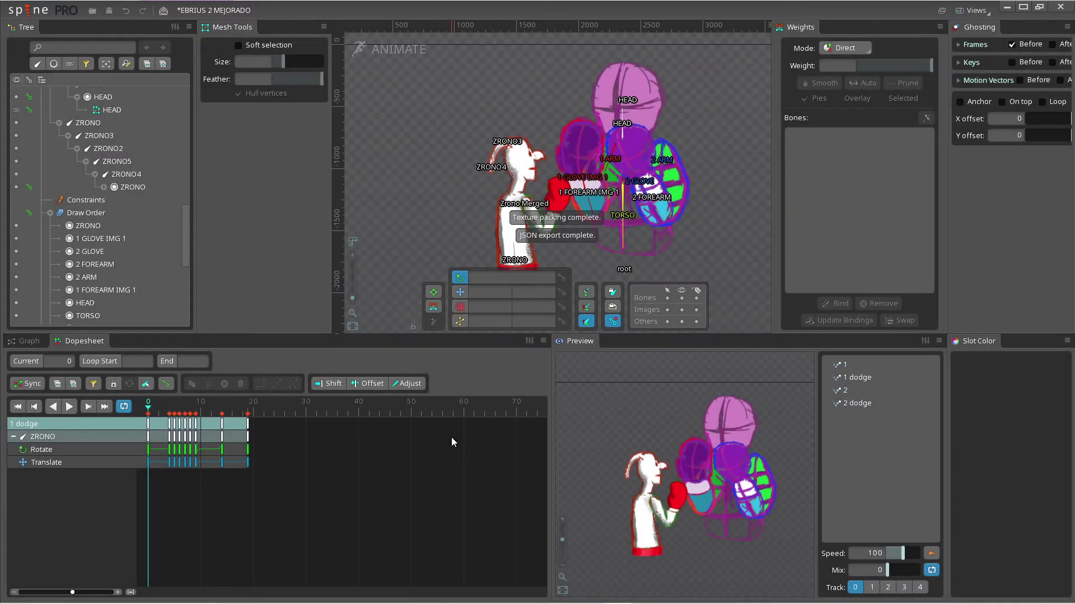
pyautogui.hotkey('alt', 'Tab')
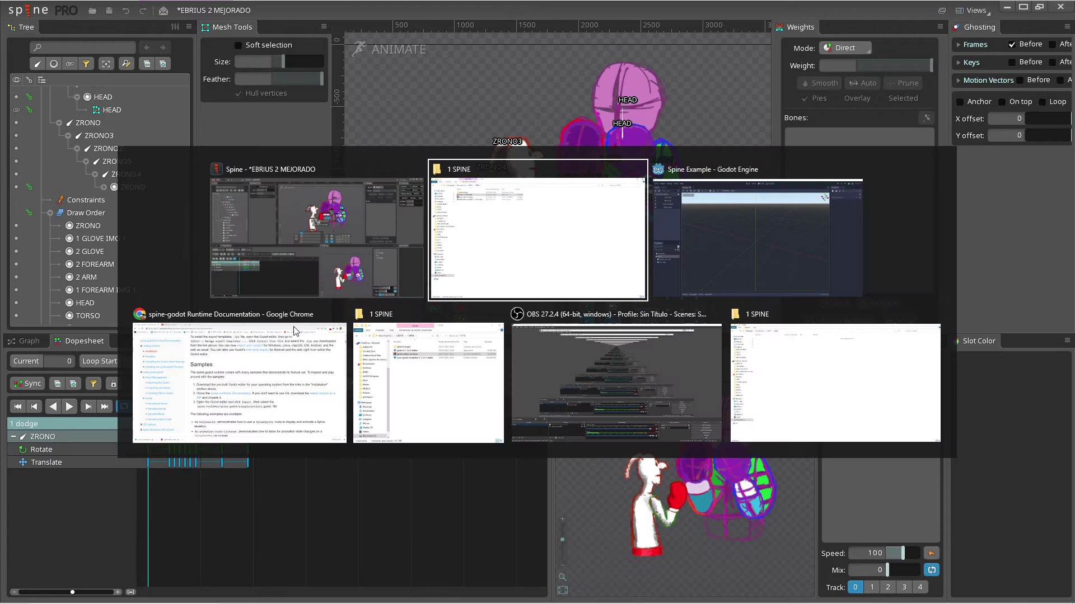
pyautogui.press('Tab')
pyautogui.press('Escape')
pyautogui.hotkey('alt', 'Tab')
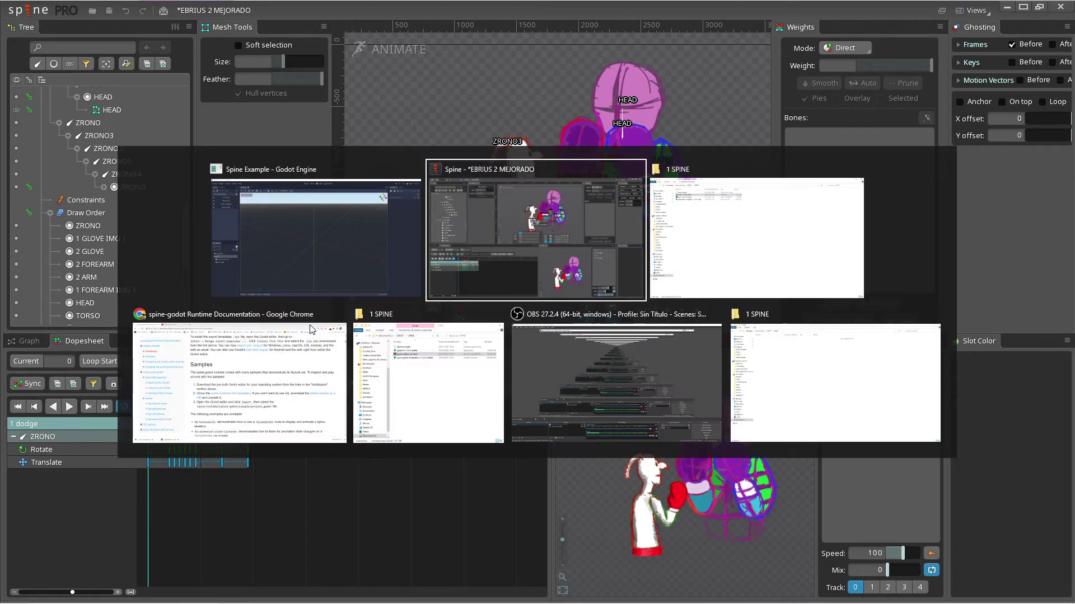
pyautogui.press('Tab')
pyautogui.press('Tab')
pyautogui.press('Tab')
pyautogui.press('Tab')
pyautogui.press('Tab')
pyautogui.press('Tab')
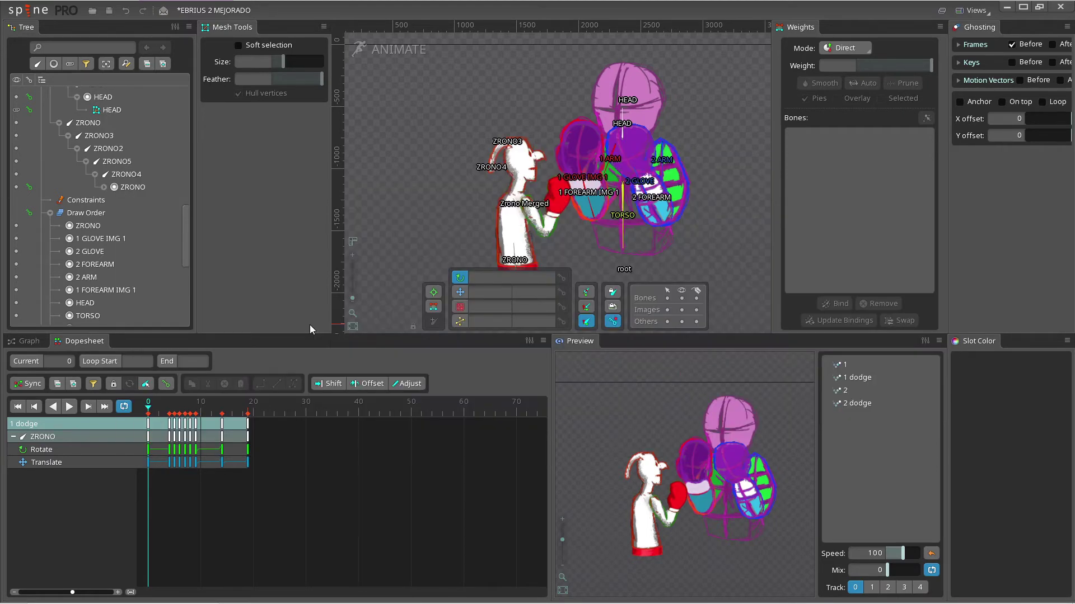
pyautogui.press('Escape')
# Minimize Spine, switch to the Godot editor with the Spine Example project, and maximize its window
pyautogui.click(1007, 6)
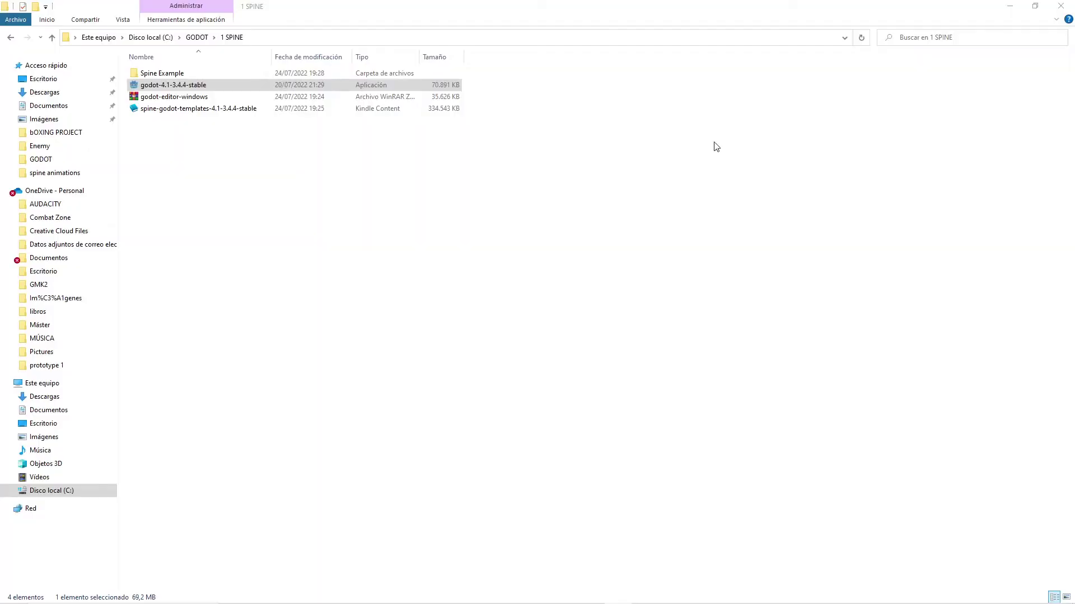
pyautogui.hotkey('alt', 'Tab')
pyautogui.click(543, 227)
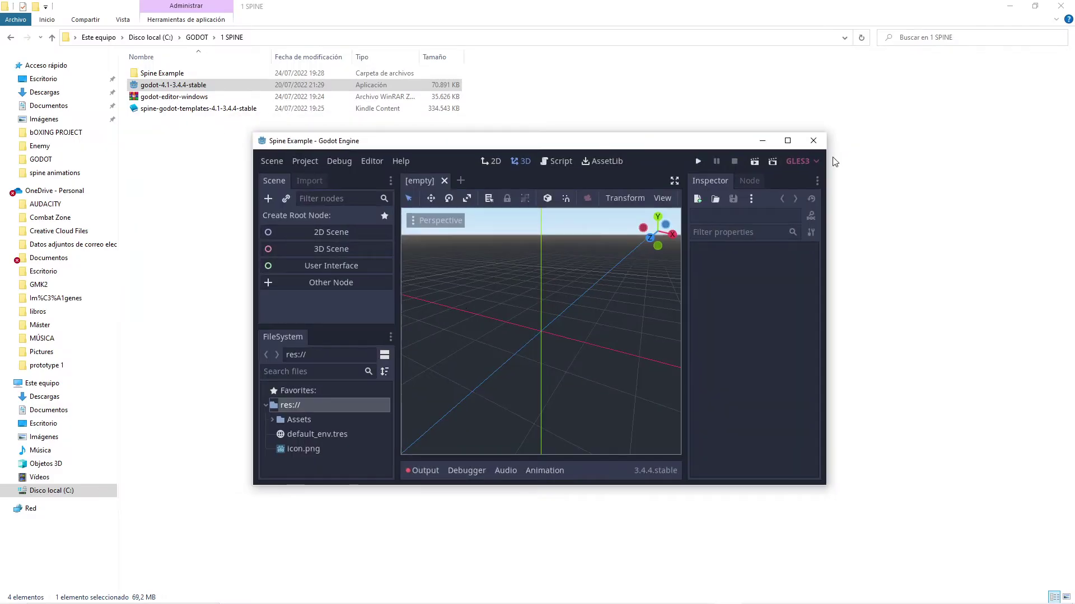
pyautogui.click(789, 142)
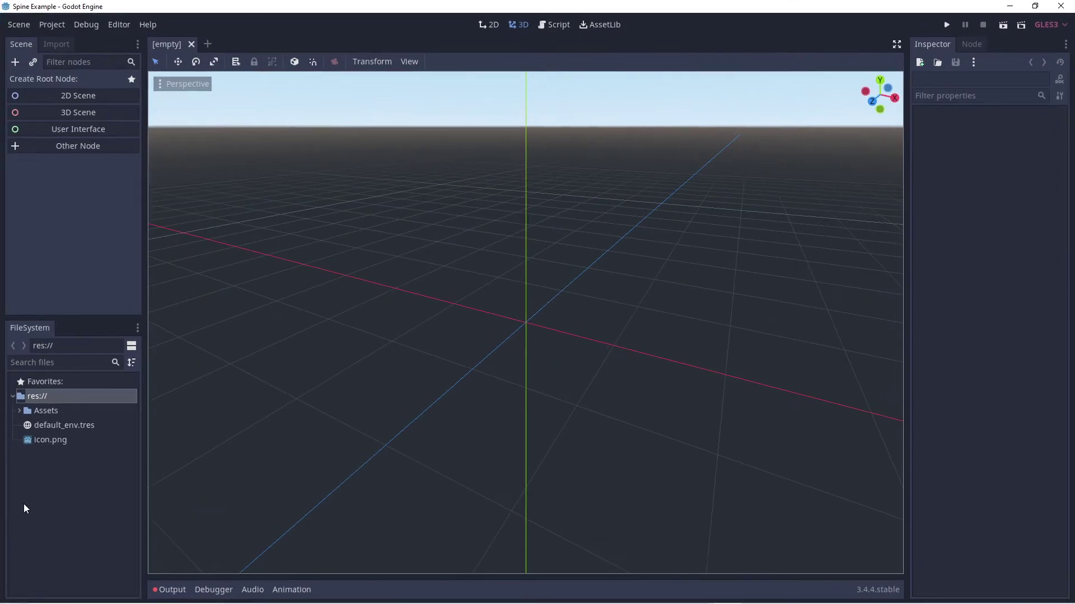
# Expand the project's Assets folder and check the exported spine.atlas, spine.json and spine.png files
pyautogui.click(20, 412)
pyautogui.click(56, 426)
pyautogui.click(62, 441)
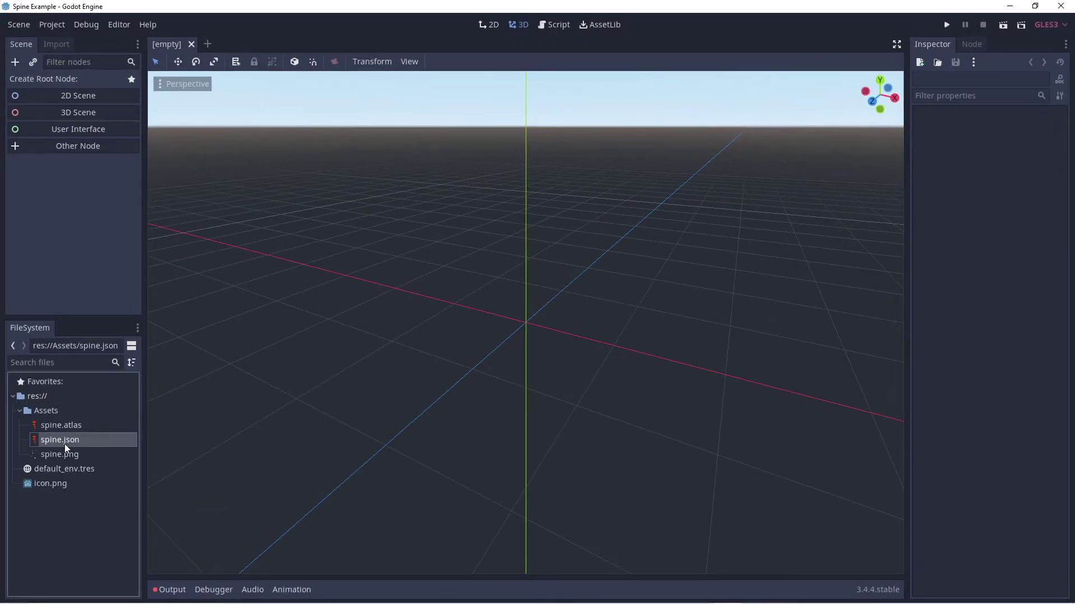
pyautogui.click(66, 455)
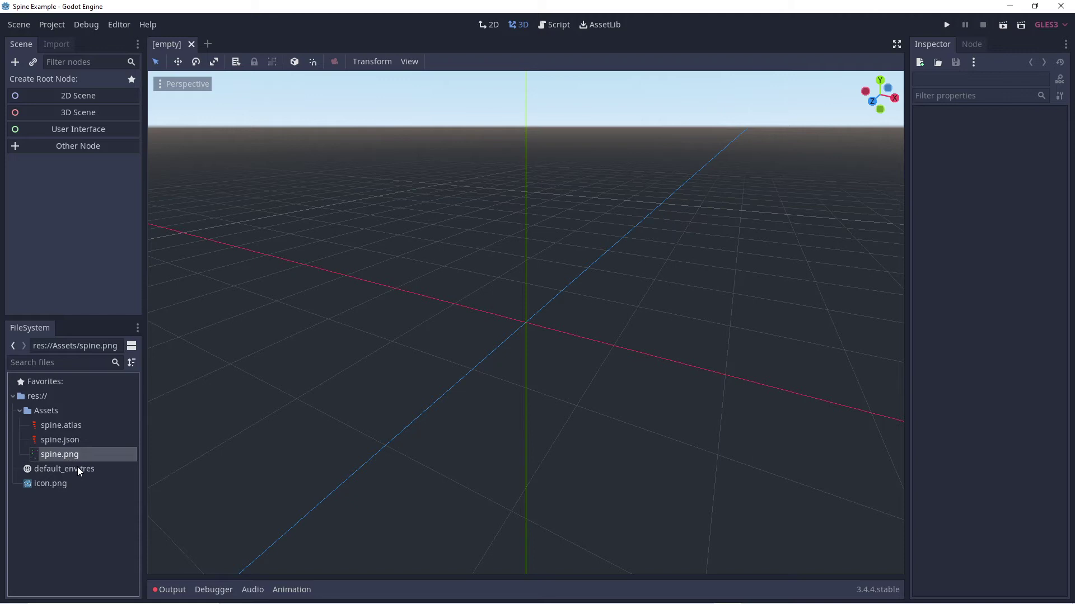
pyautogui.click(71, 444)
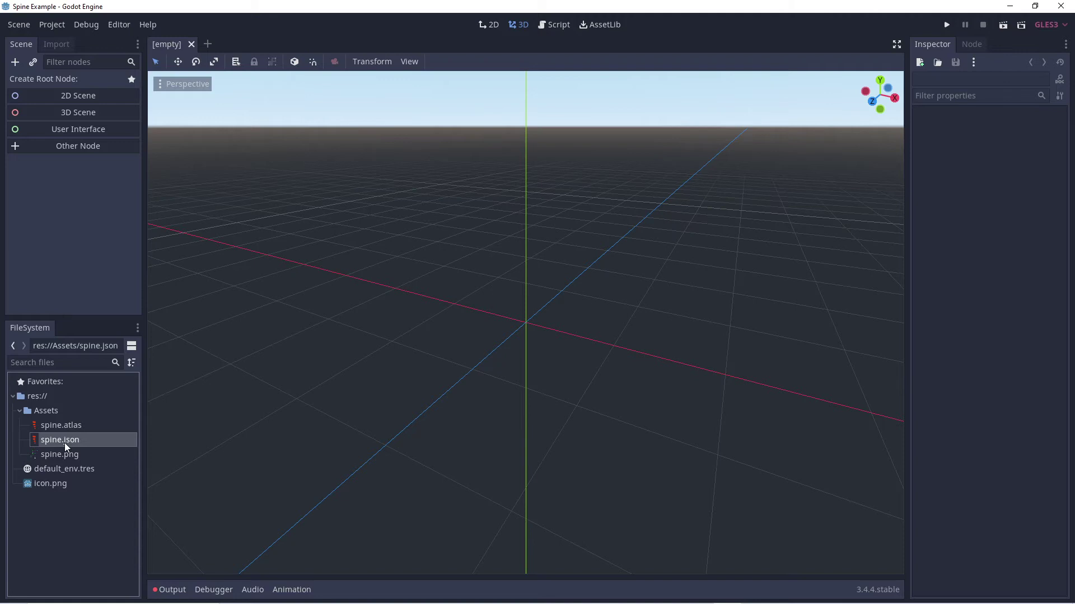
# Switch to the 2D workspace and create a 2D Scene root node
pyautogui.click(492, 25)
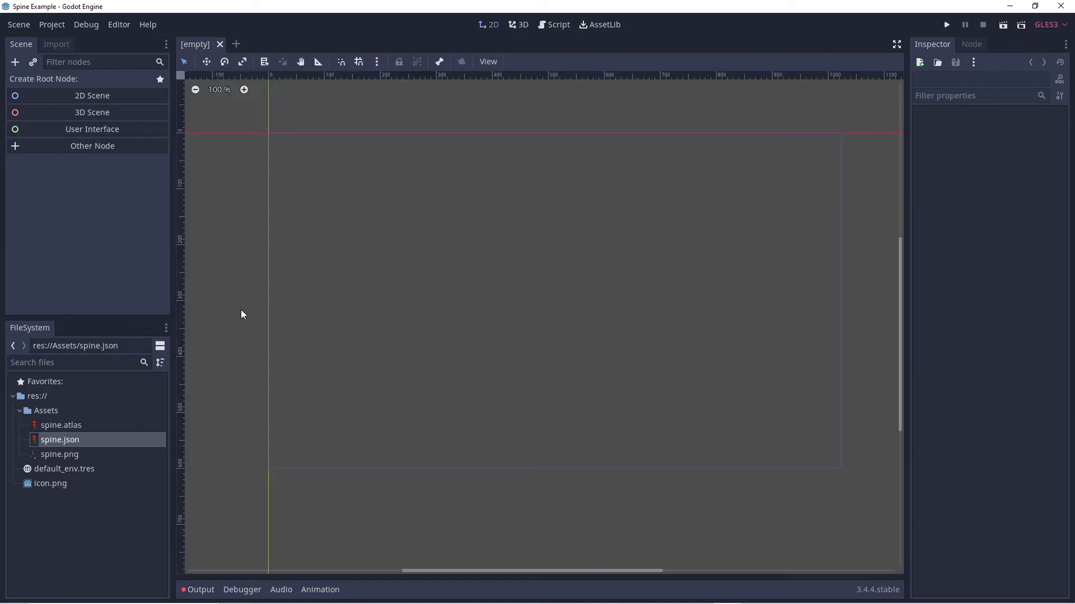
pyautogui.click(82, 99)
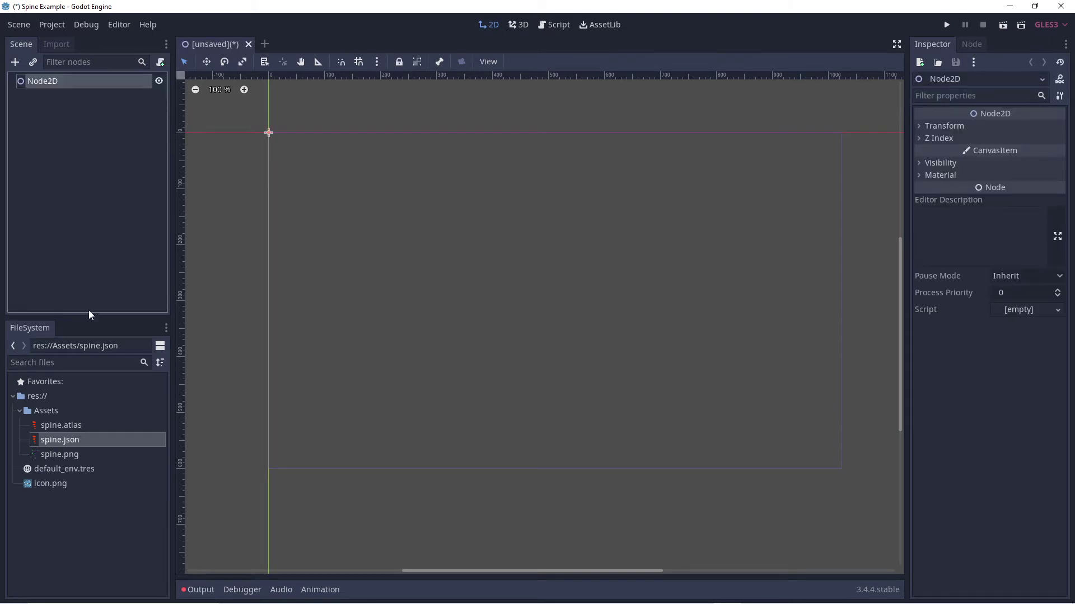
pyautogui.click(52, 412)
pyautogui.rightClick(51, 411)
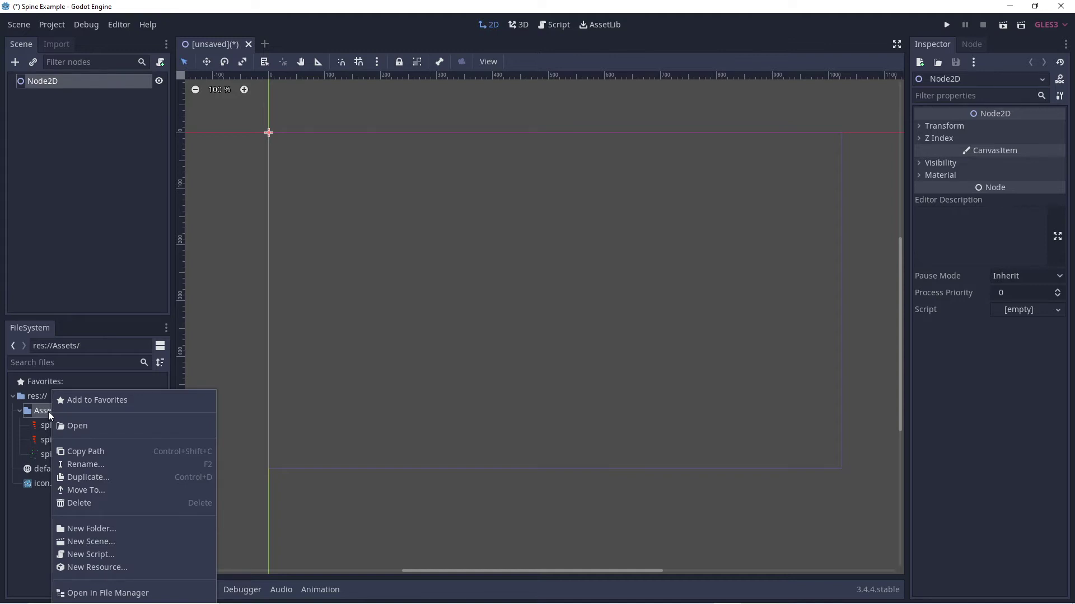
pyautogui.click(96, 567)
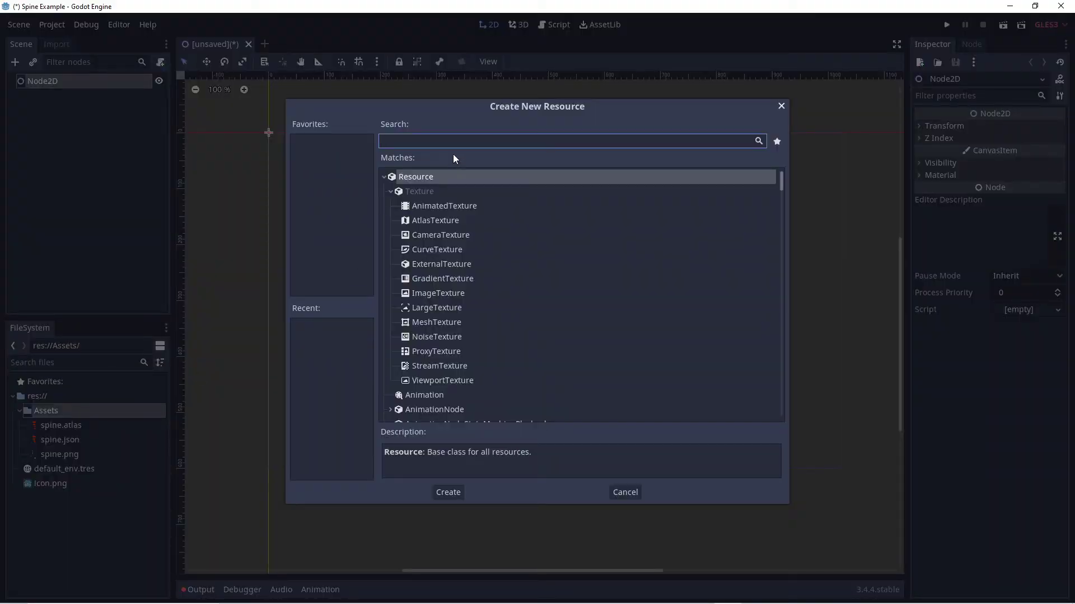
pyautogui.click(627, 492)
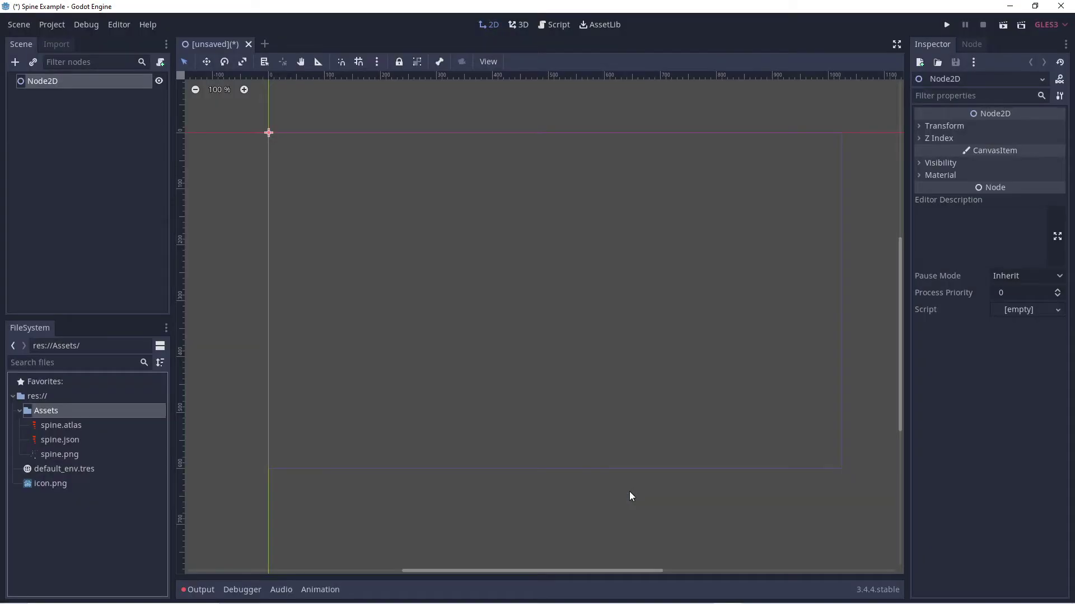
# Create a SpineSkeletonDataResource in the Assets folder and save it under its default file name
pyautogui.click(46, 426)
pyautogui.rightClick(46, 416)
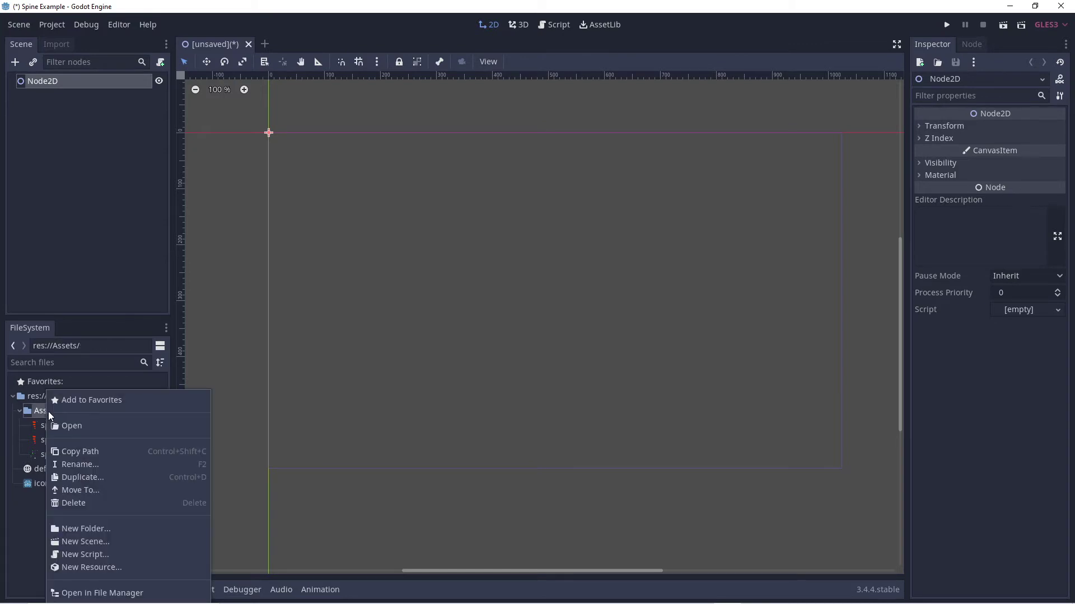
pyautogui.click(83, 568)
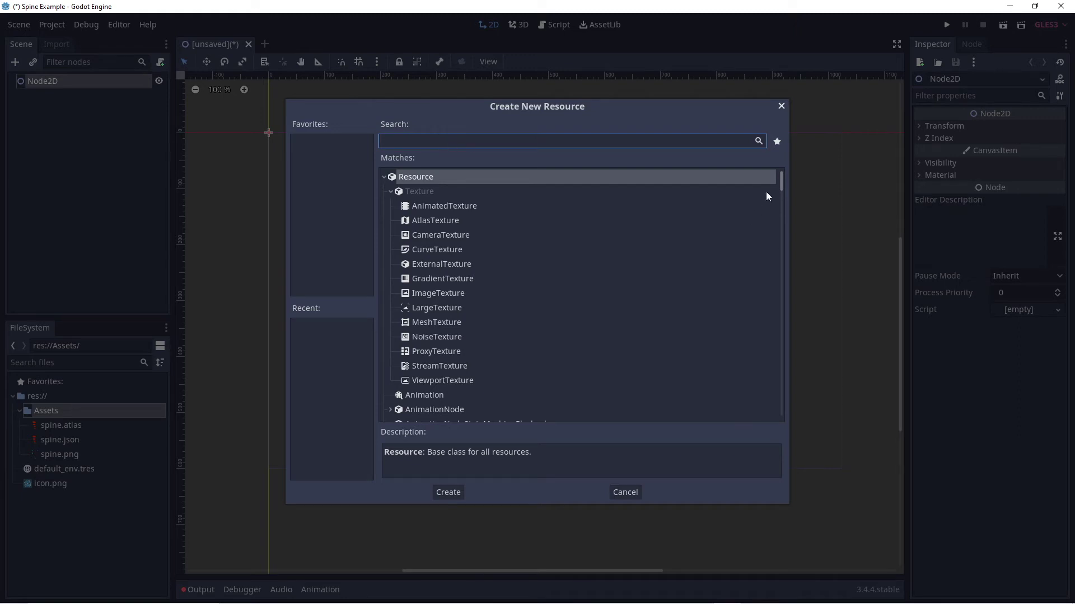
pyautogui.scroll(-5, 744, 255)
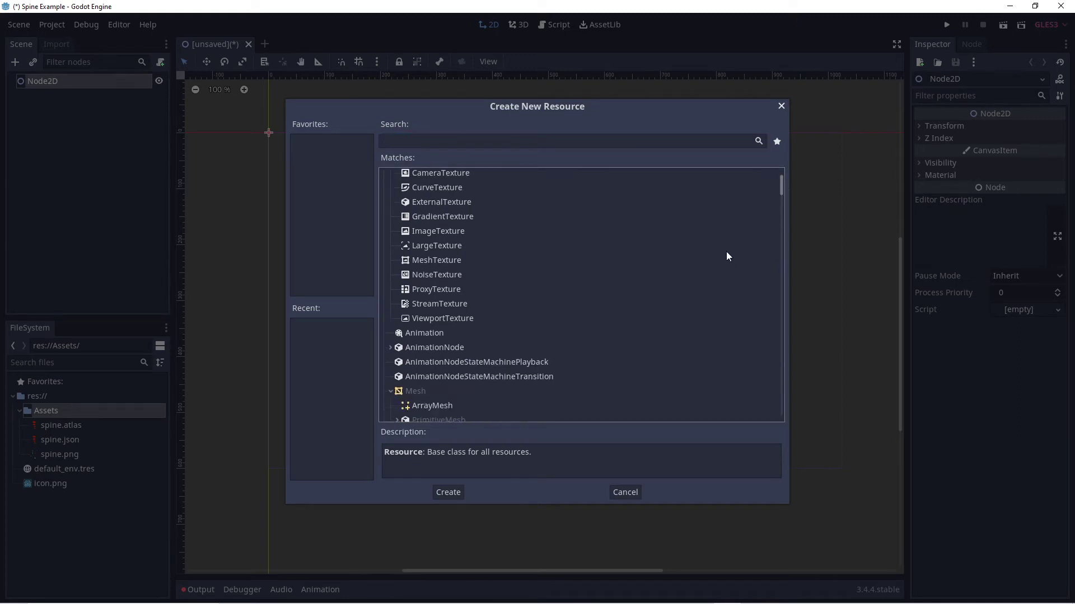
pyautogui.click(450, 143)
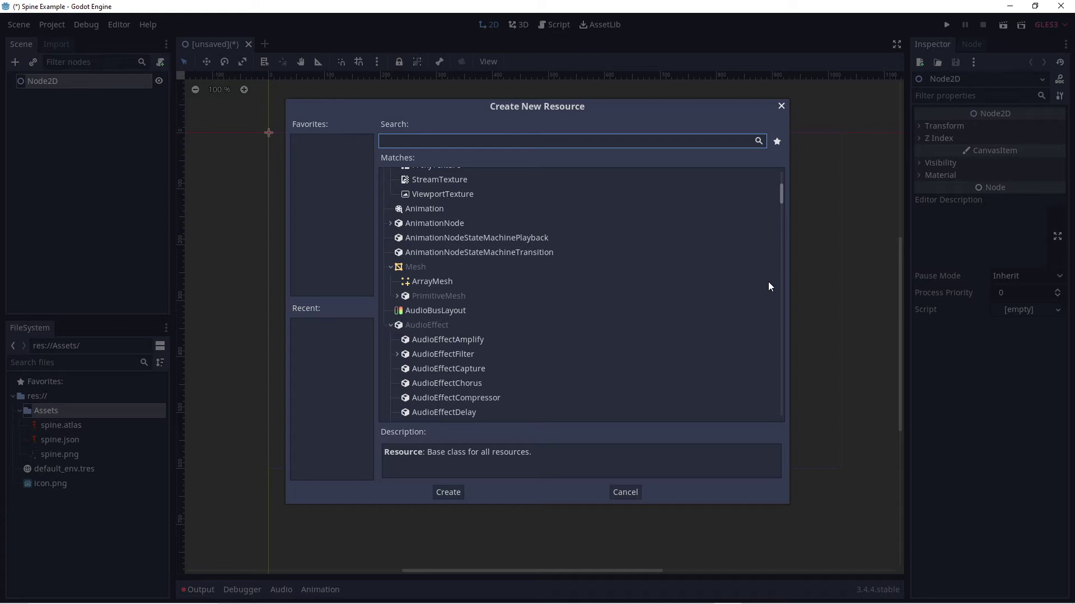
pyautogui.scroll(-20, 653, 304)
pyautogui.scroll(-15, 668, 276)
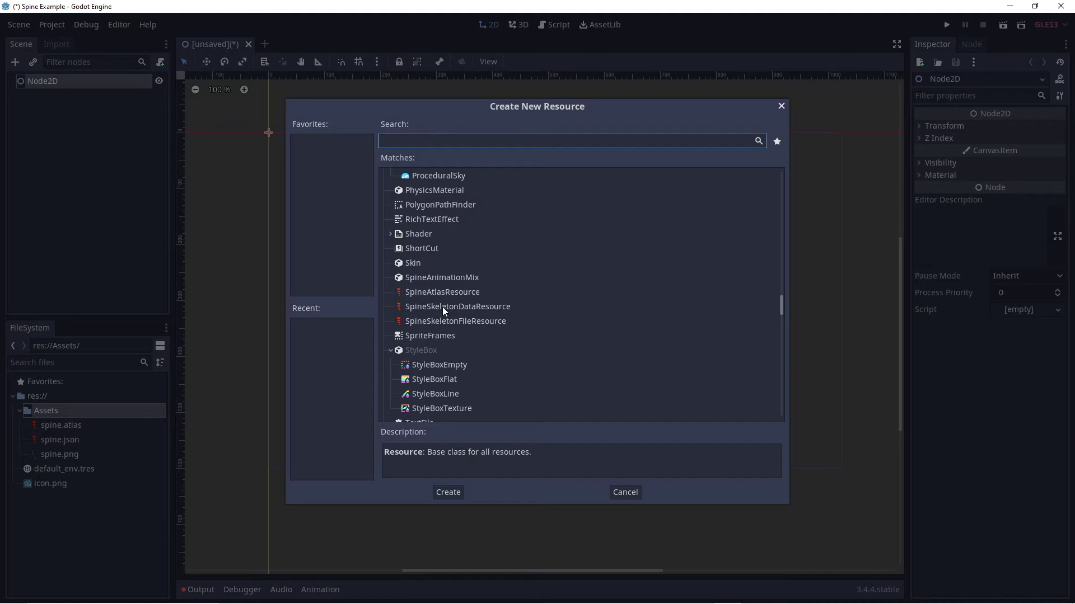
pyautogui.click(442, 306)
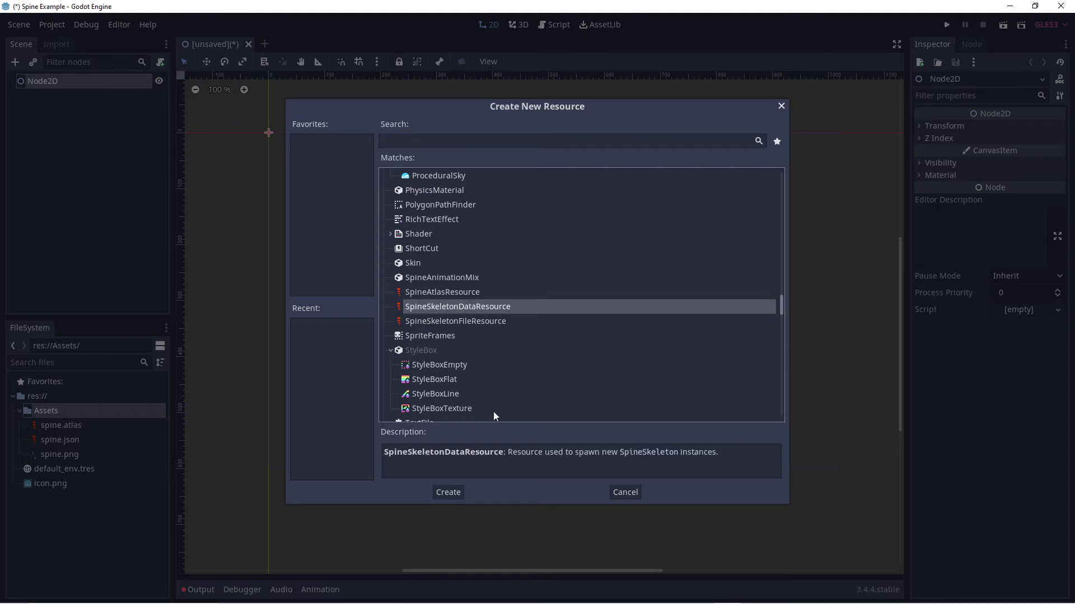
pyautogui.click(452, 494)
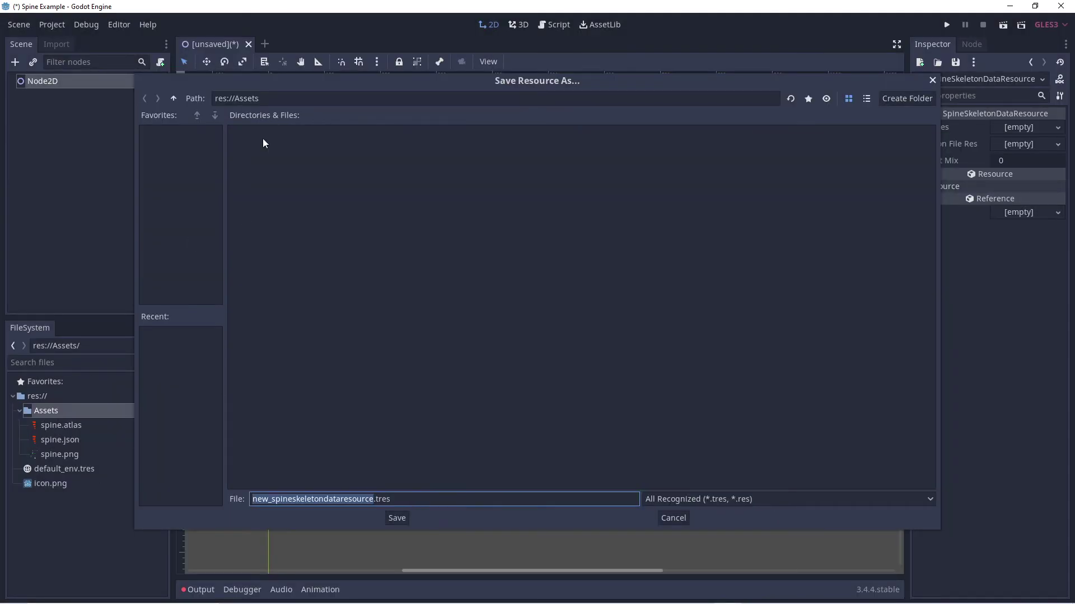
pyautogui.click(398, 519)
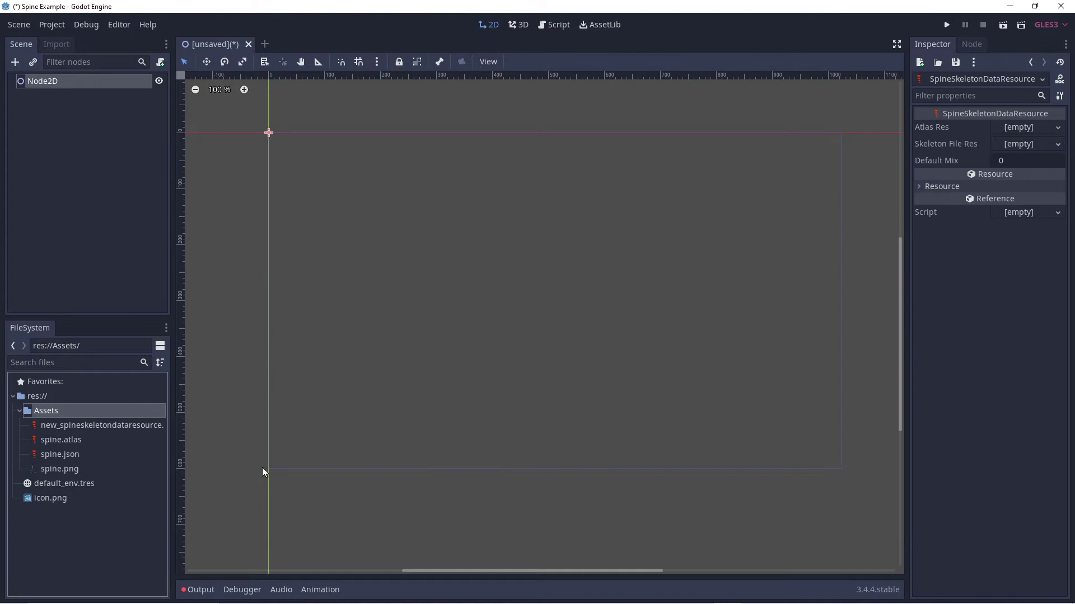
# Load spine.atlas from the Assets folder as the Atlas Res of the new skeleton data resource
pyautogui.click(106, 427)
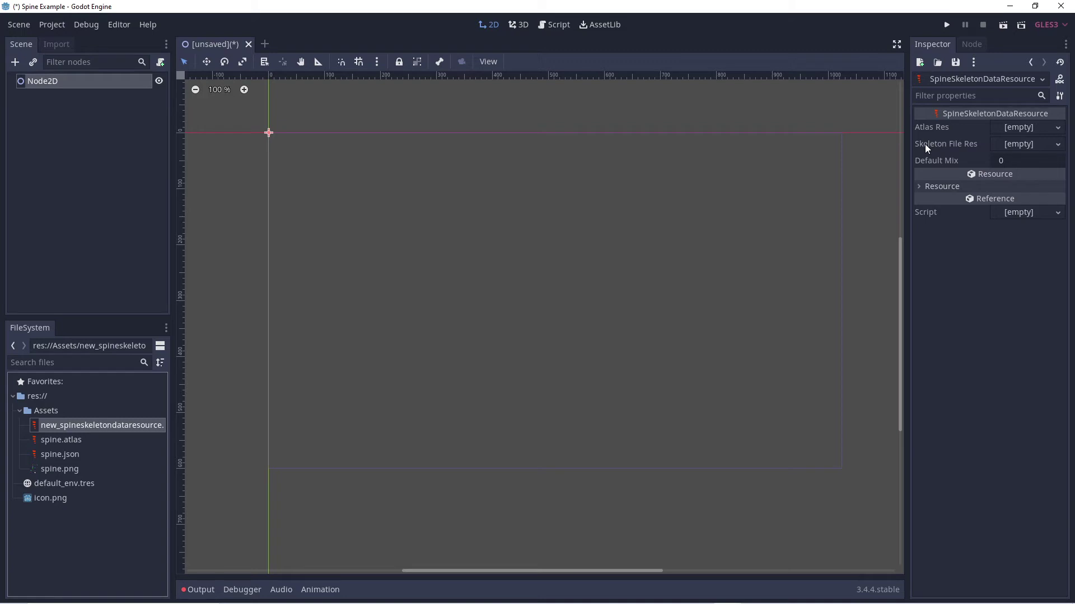
pyautogui.click(62, 441)
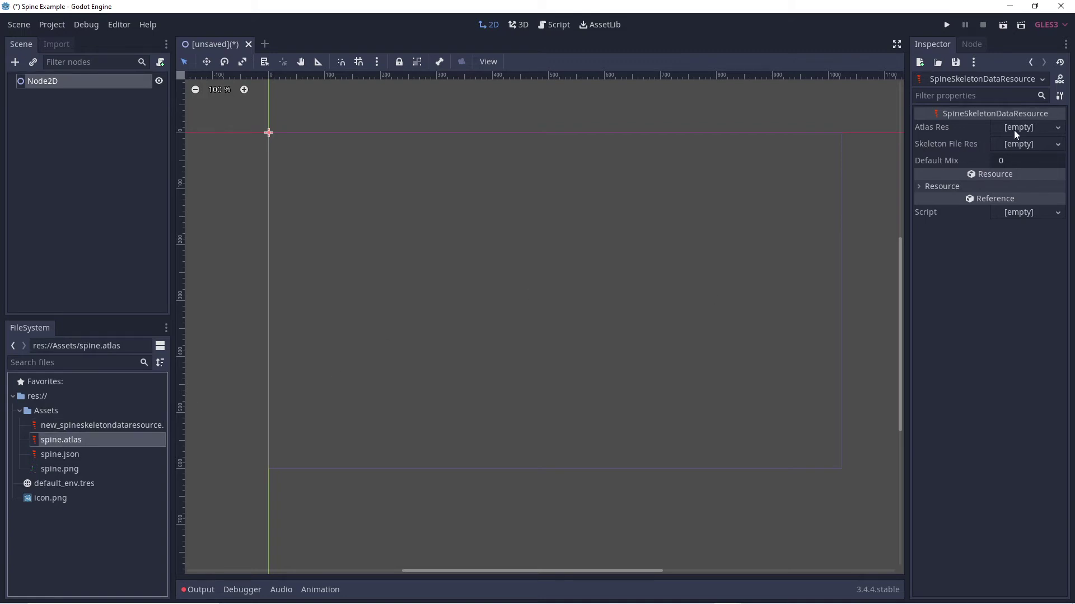
pyautogui.click(60, 428)
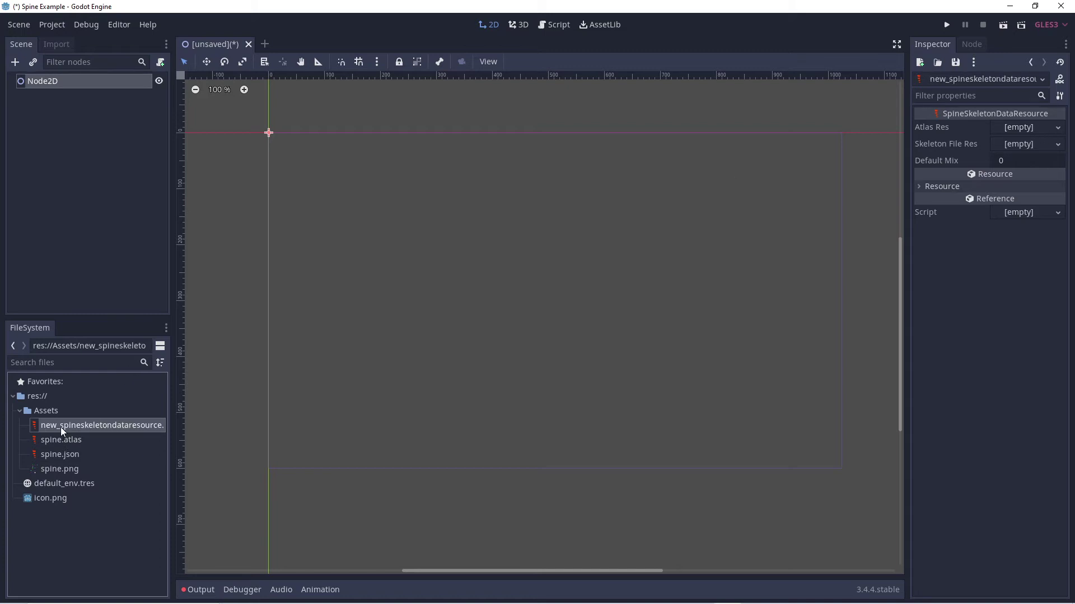
pyautogui.click(64, 445)
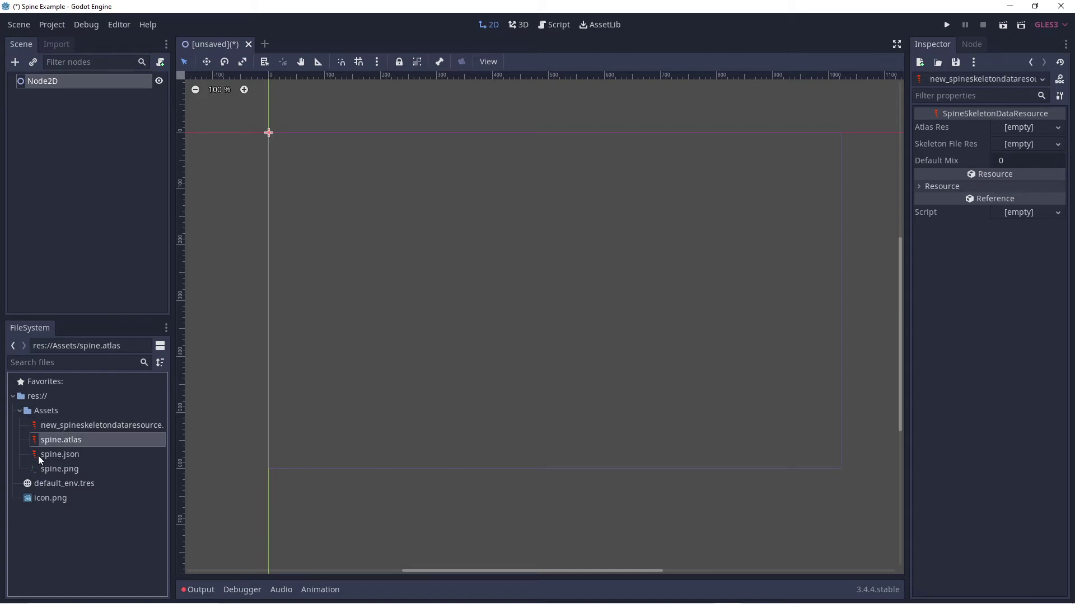
pyautogui.click(1058, 129)
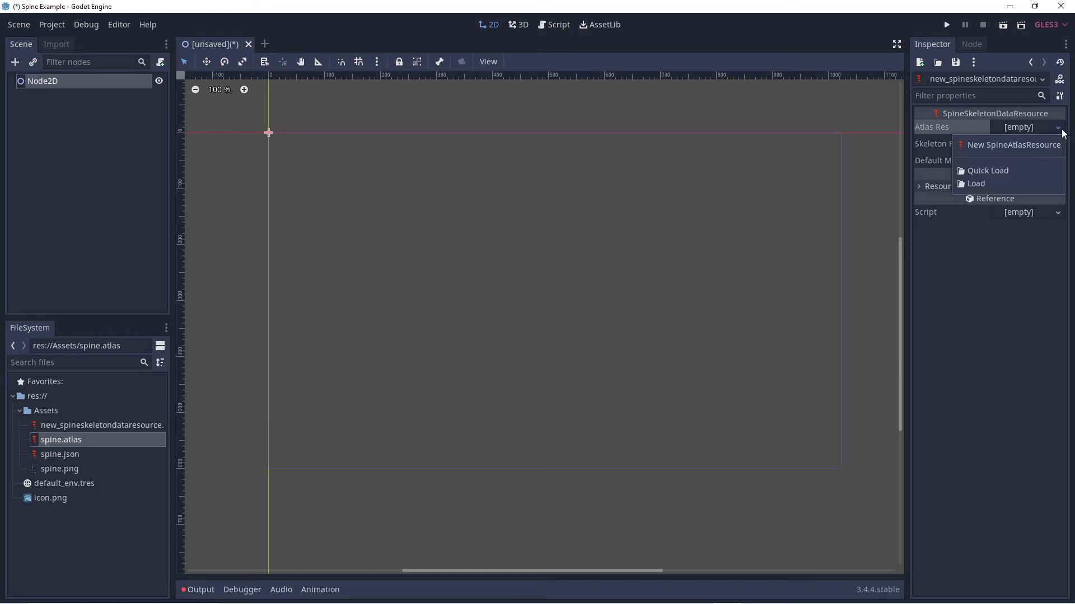
pyautogui.click(980, 185)
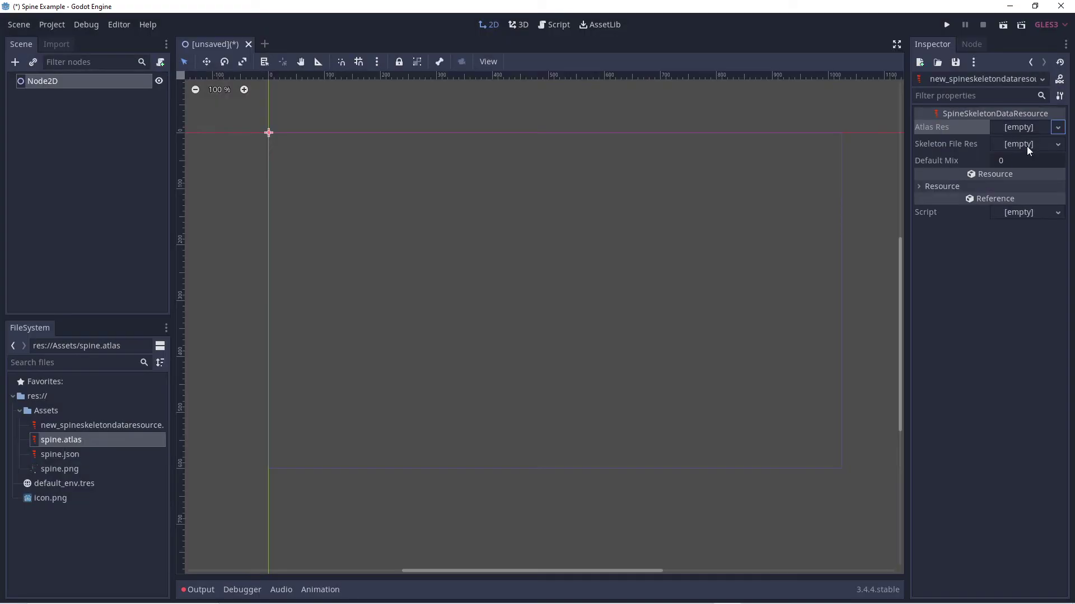
pyautogui.click(1058, 129)
pyautogui.click(982, 185)
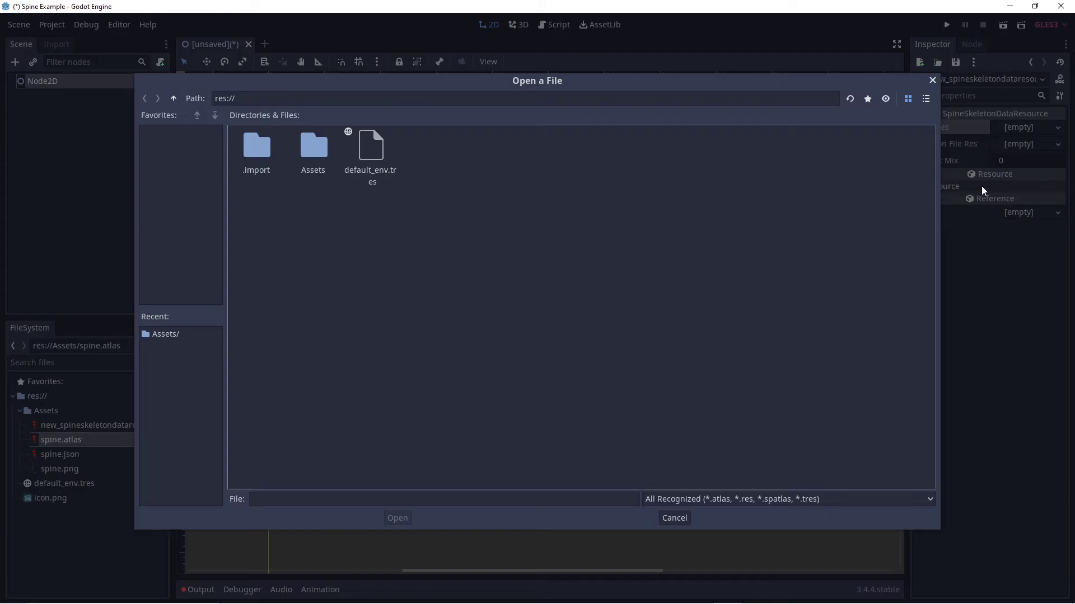
pyautogui.doubleClick(307, 152)
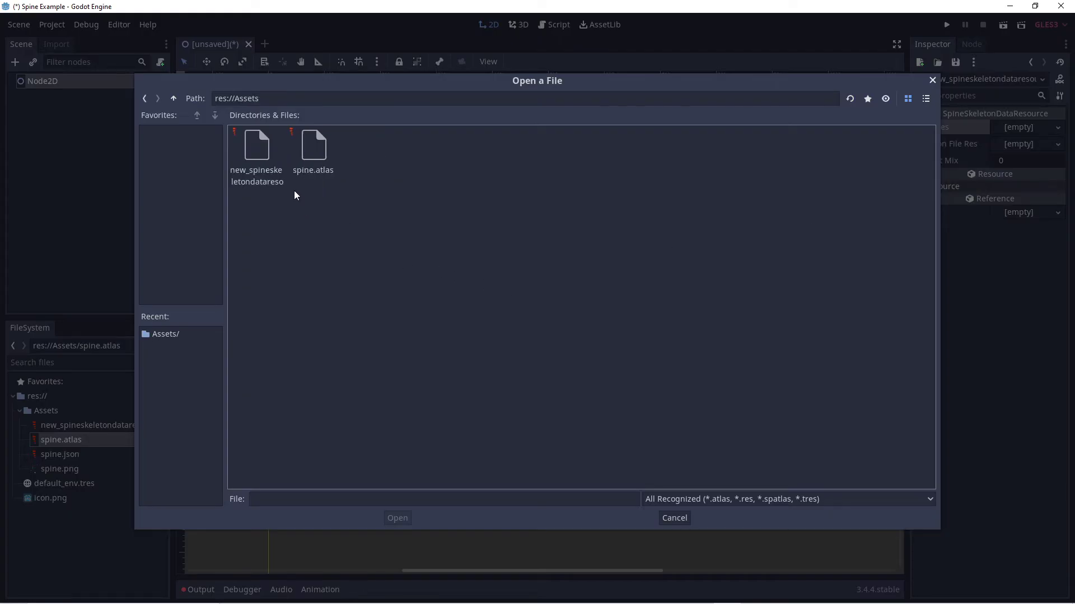
pyautogui.click(303, 159)
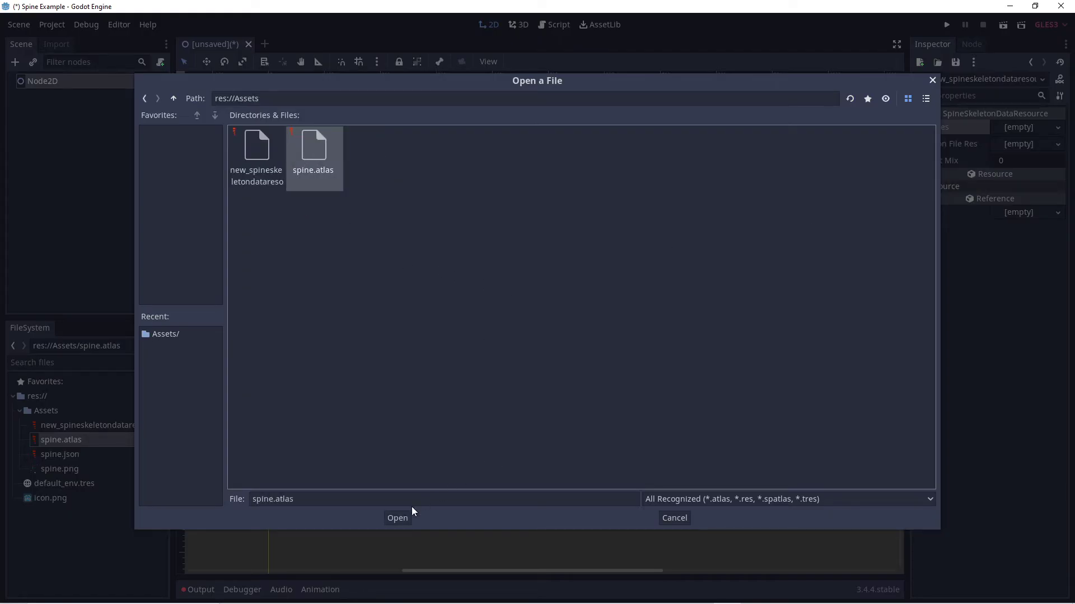
pyautogui.click(396, 517)
# Load spine.json from the Assets folder as the skeleton data resource's Skeleton File Res
pyautogui.click(1057, 145)
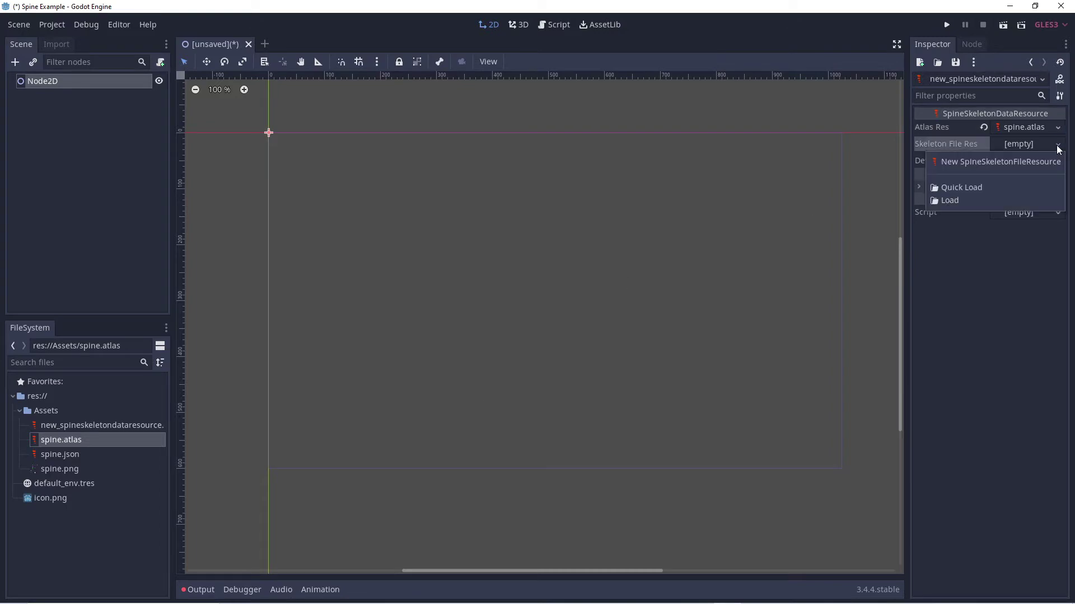
pyautogui.click(951, 200)
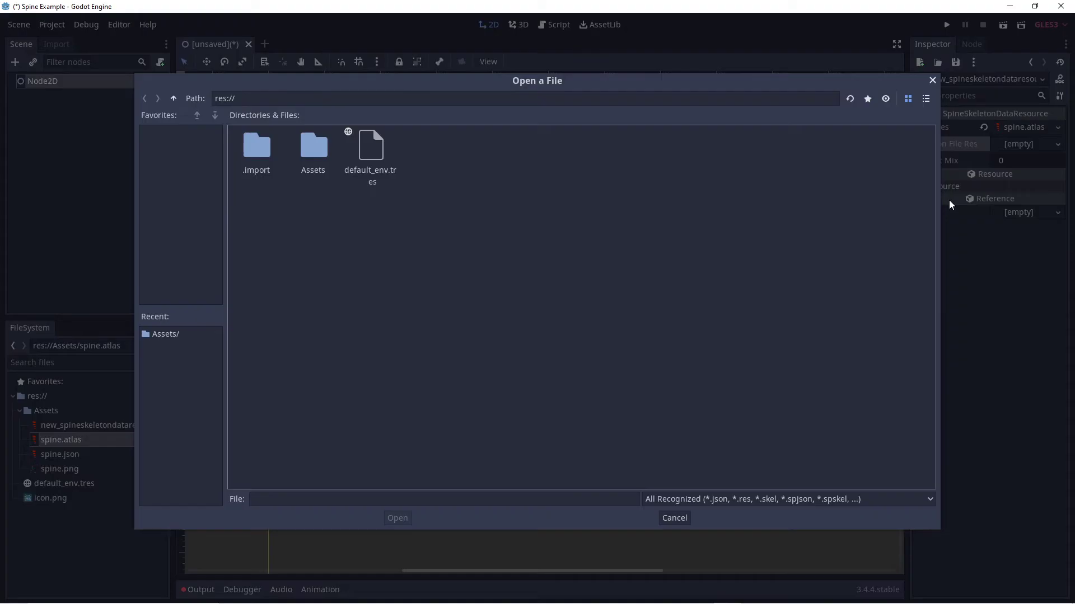
pyautogui.doubleClick(322, 156)
pyautogui.click(267, 156)
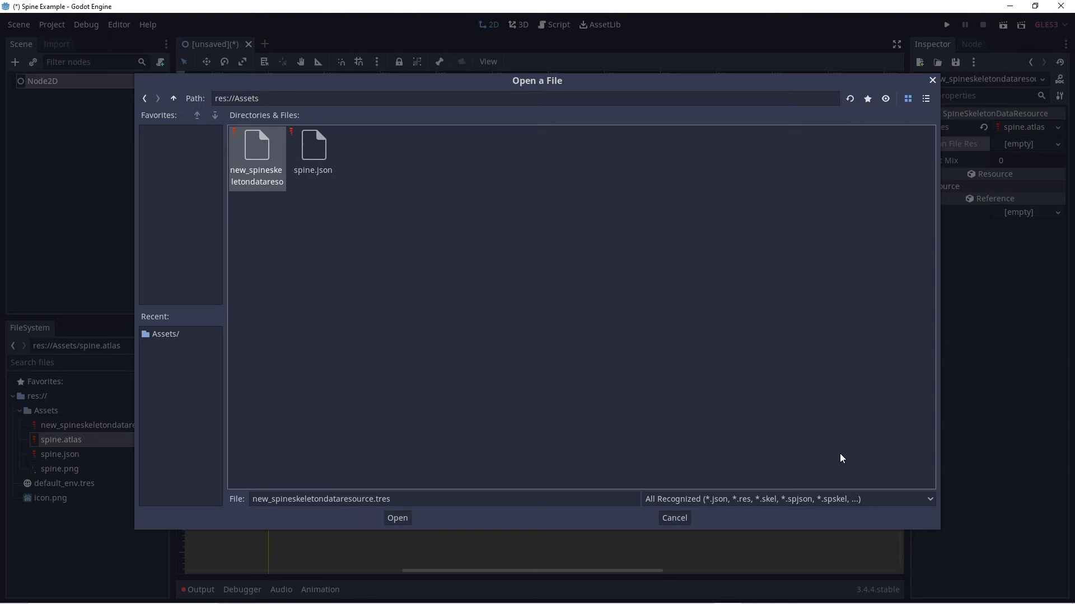
pyautogui.click(304, 162)
pyautogui.click(399, 518)
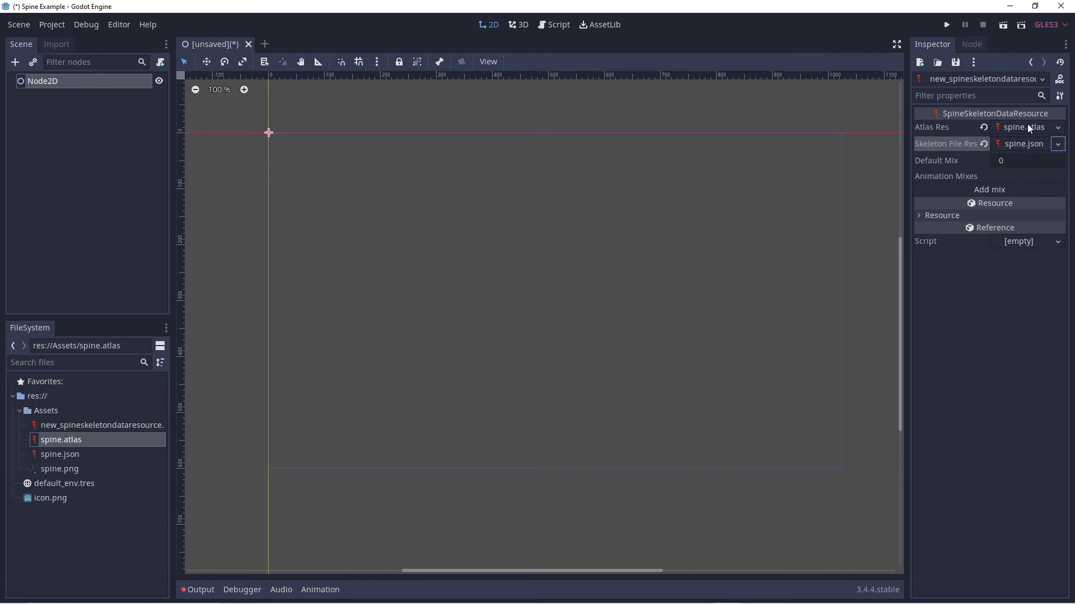
# Add a SpineSprite node as a child of the Node2D root
pyautogui.scroll(-4, 501, 357)
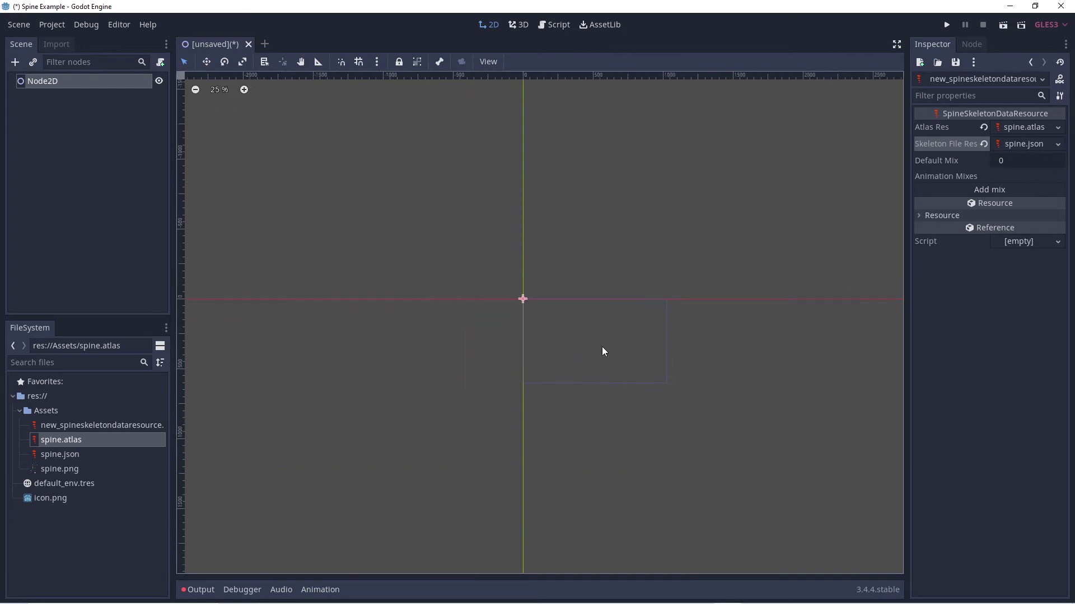
pyautogui.scroll(2, 603, 347)
pyautogui.click(15, 61)
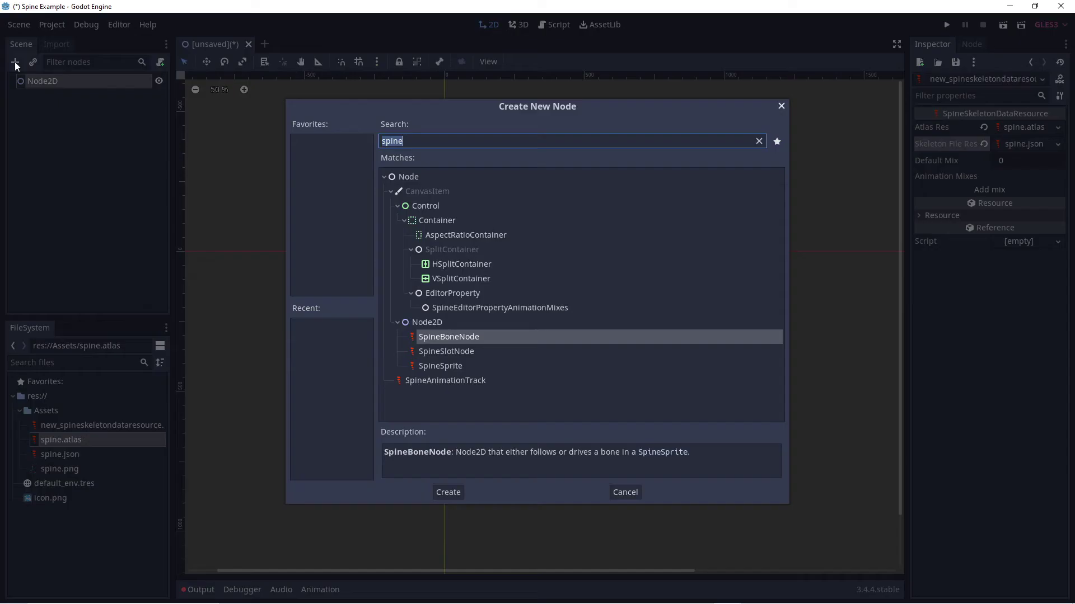
pyautogui.click(462, 371)
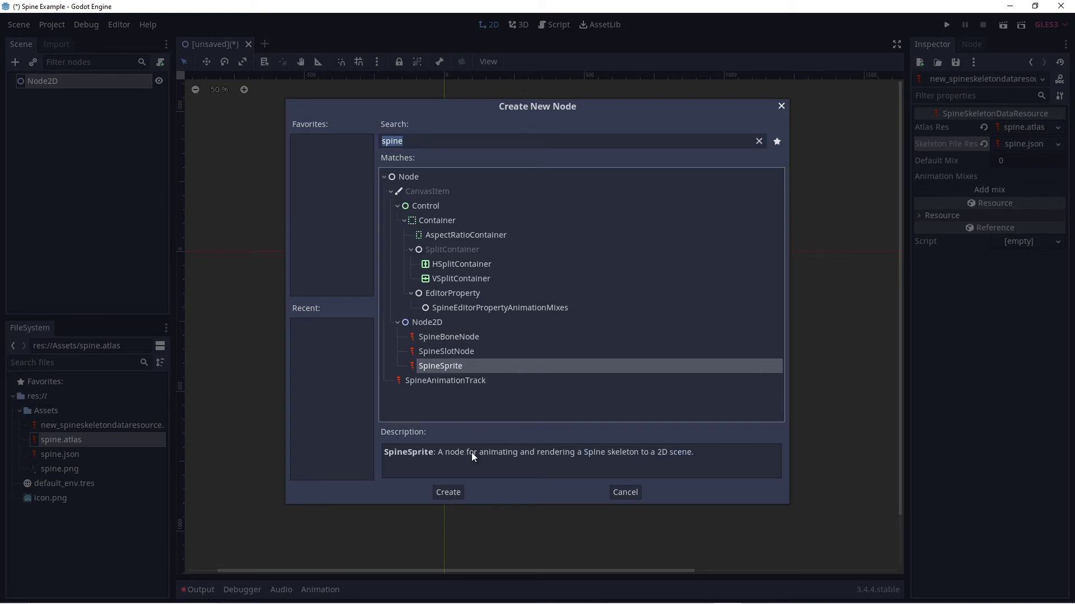
pyautogui.click(449, 492)
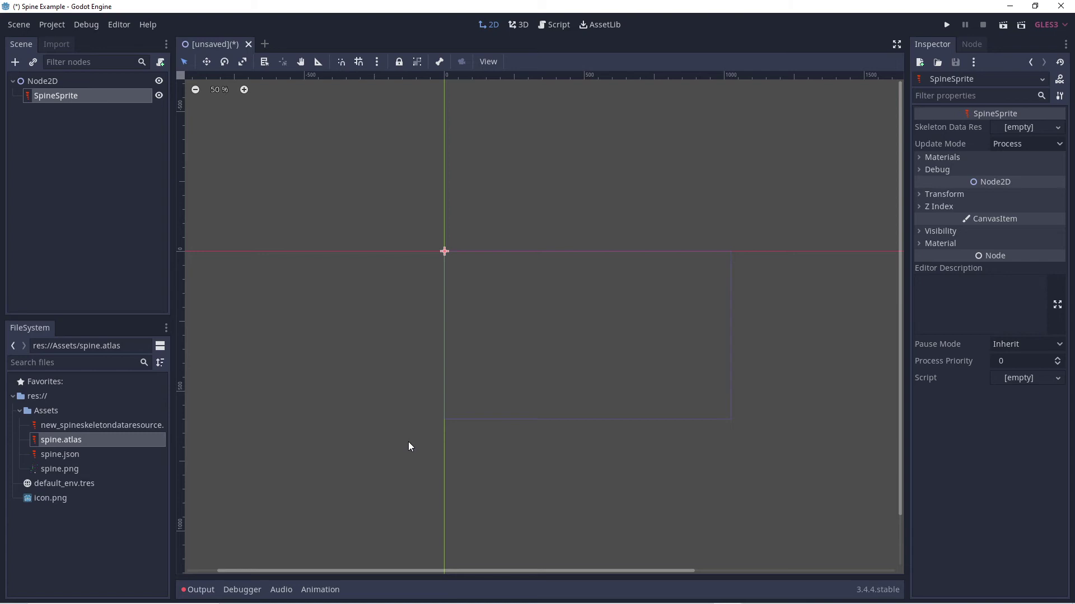
# Load the new_spineskeletondataresource file from the Assets folder as the SpineSprite's Skeleton Data Res
pyautogui.click(90, 426)
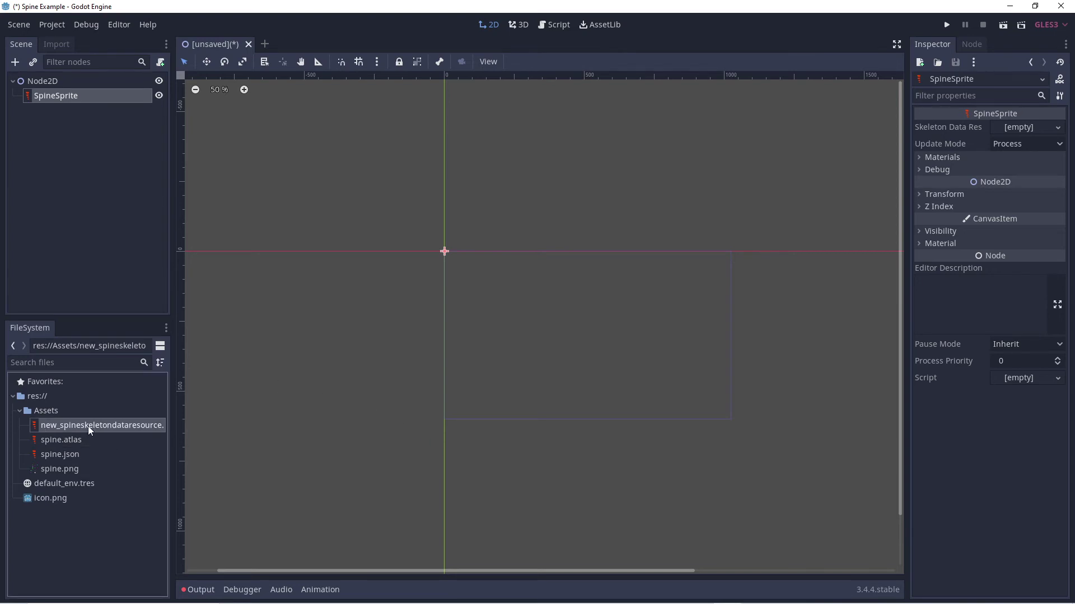
pyautogui.doubleClick(77, 429)
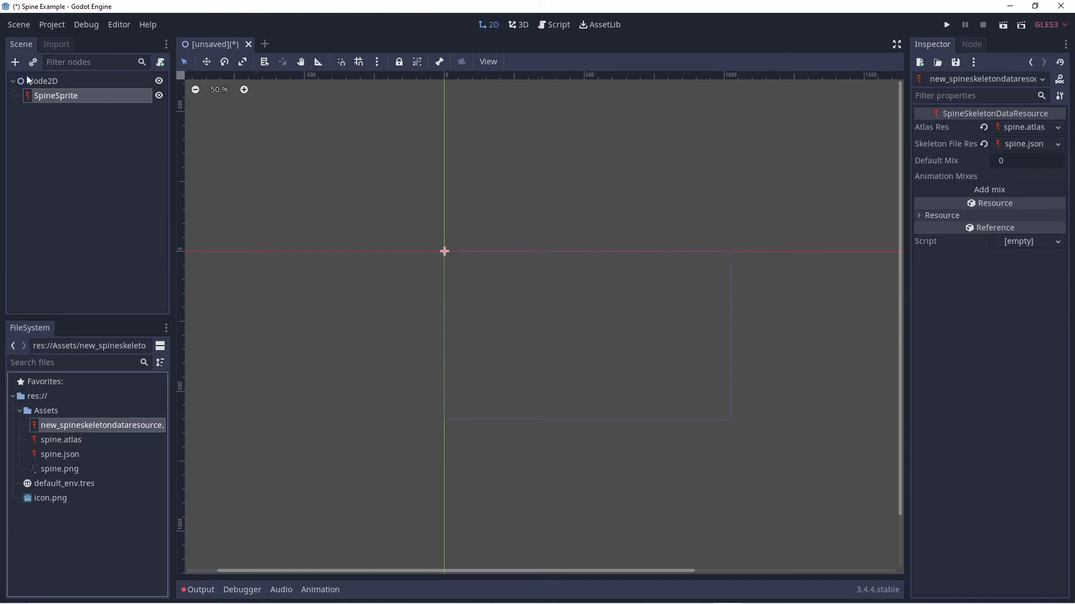
pyautogui.click(37, 98)
pyautogui.click(1057, 129)
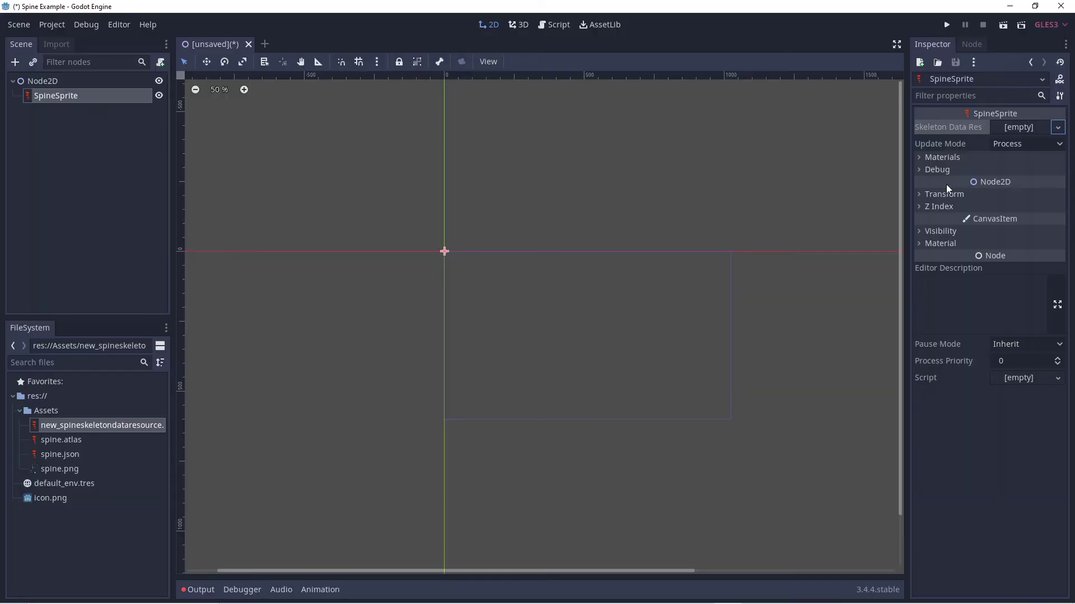
pyautogui.click(1057, 129)
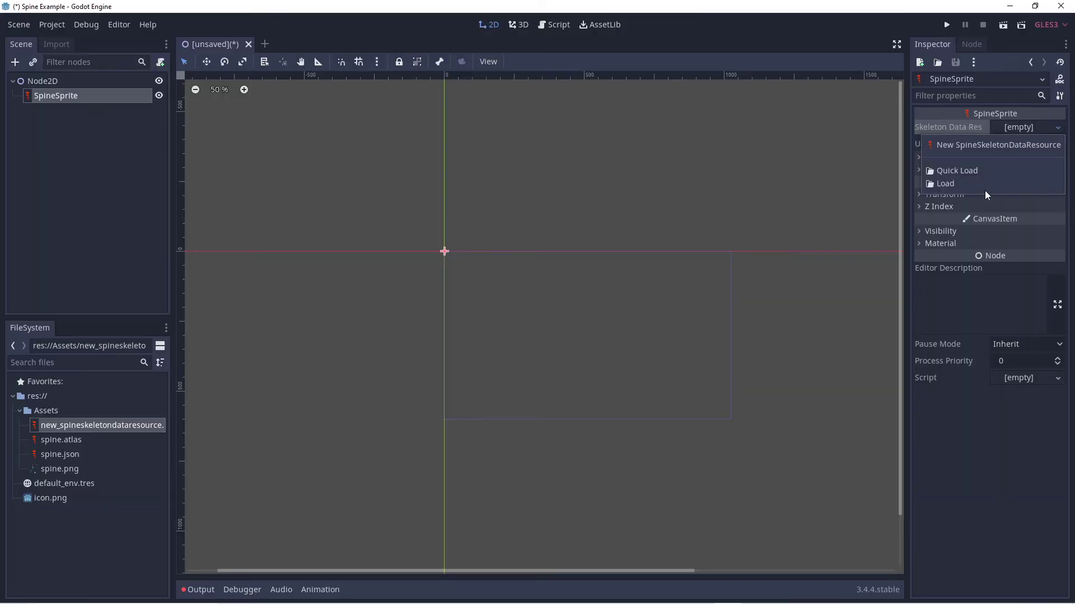
pyautogui.click(950, 185)
pyautogui.doubleClick(314, 156)
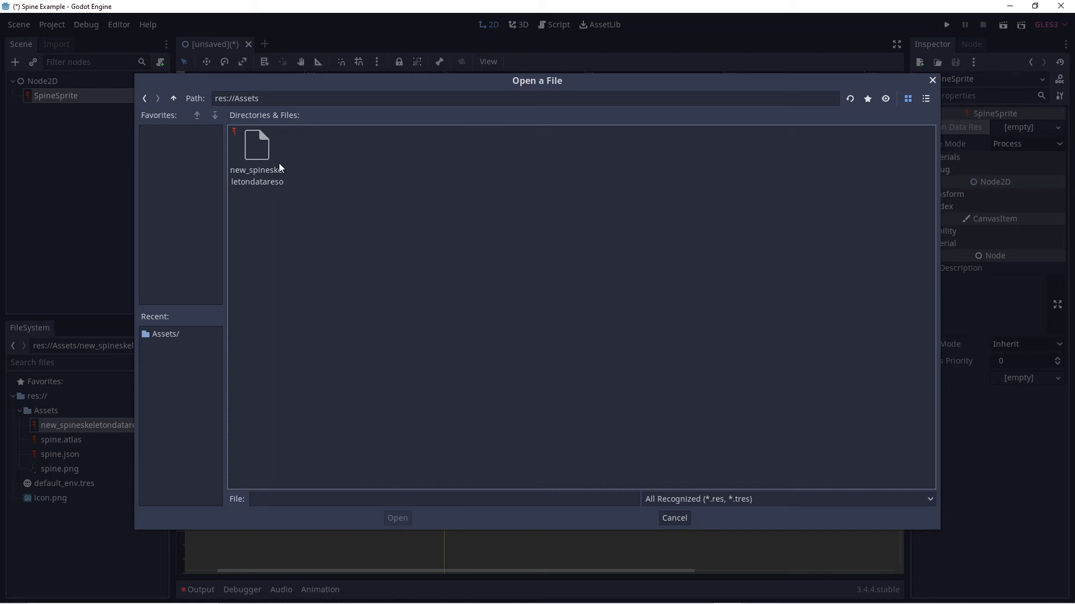
pyautogui.click(263, 159)
pyautogui.click(398, 518)
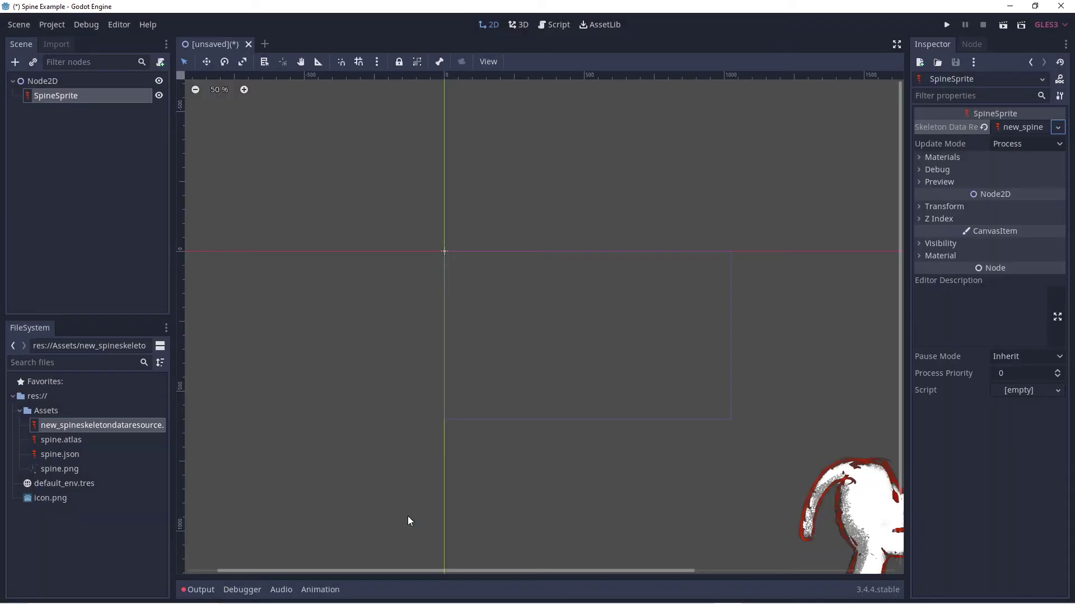
# Set the SpineSprite's Preview Animation to 1 with the whole character in view
pyautogui.scroll(-4, 694, 341)
pyautogui.scroll(1, 807, 391)
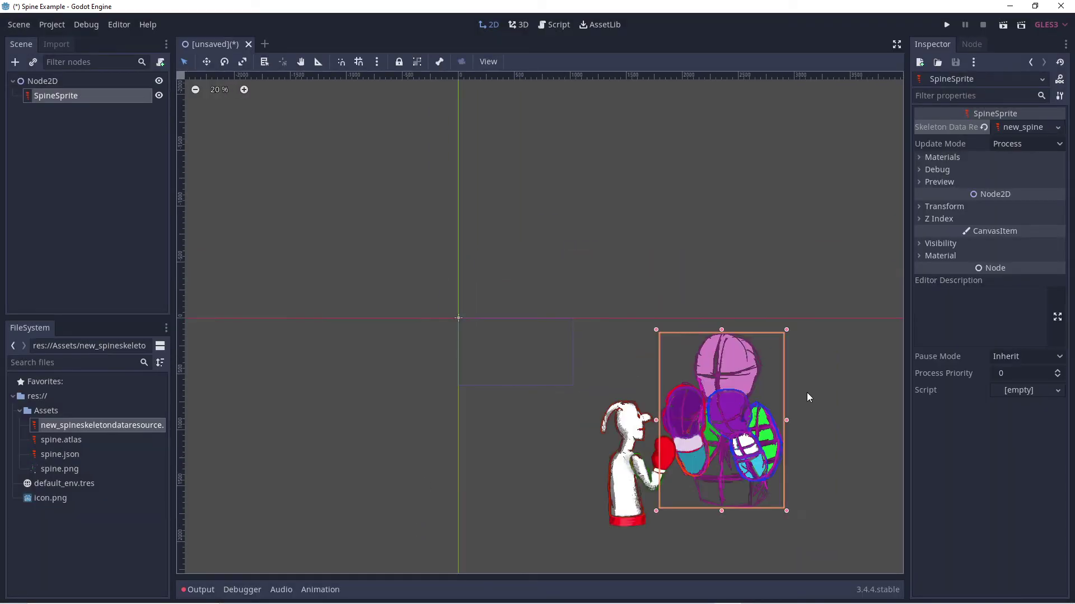
pyautogui.scroll(1, 825, 425)
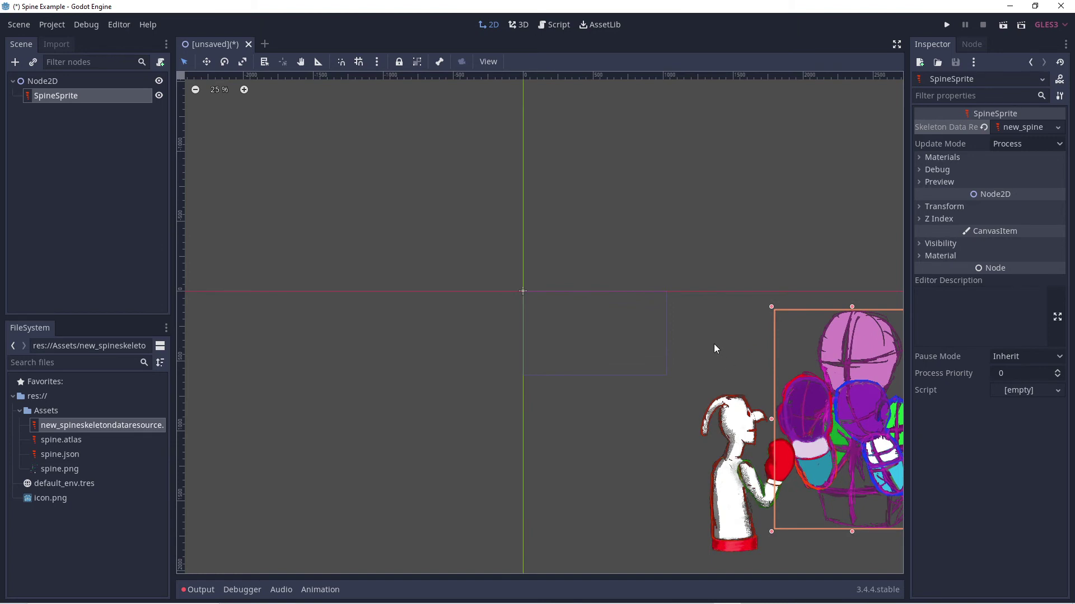
pyautogui.scroll(-3, 670, 302)
pyautogui.scroll(3, 899, 464)
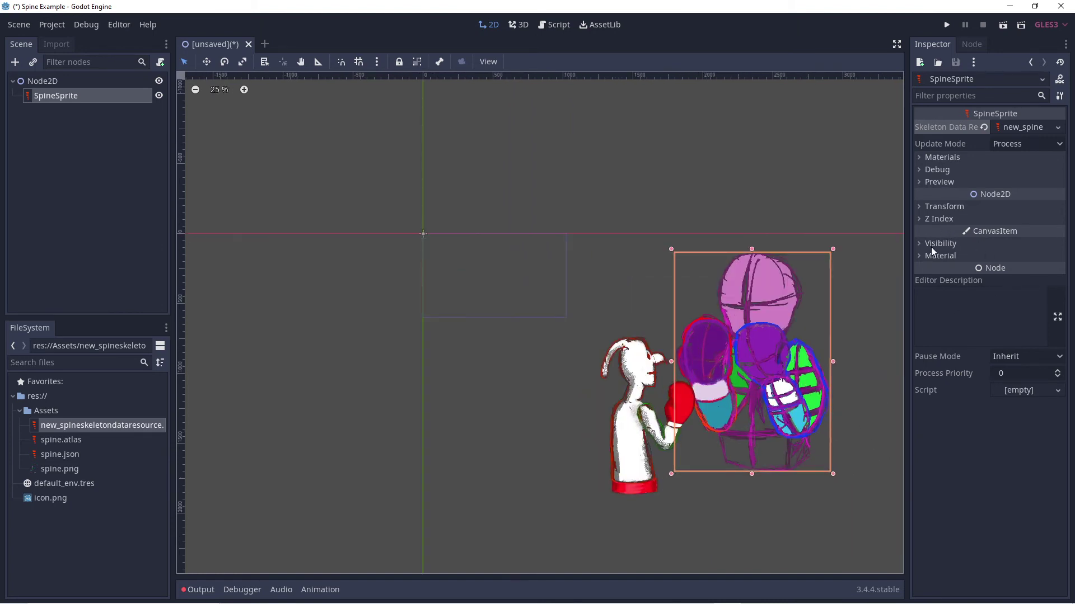
pyautogui.click(918, 182)
pyautogui.click(1023, 199)
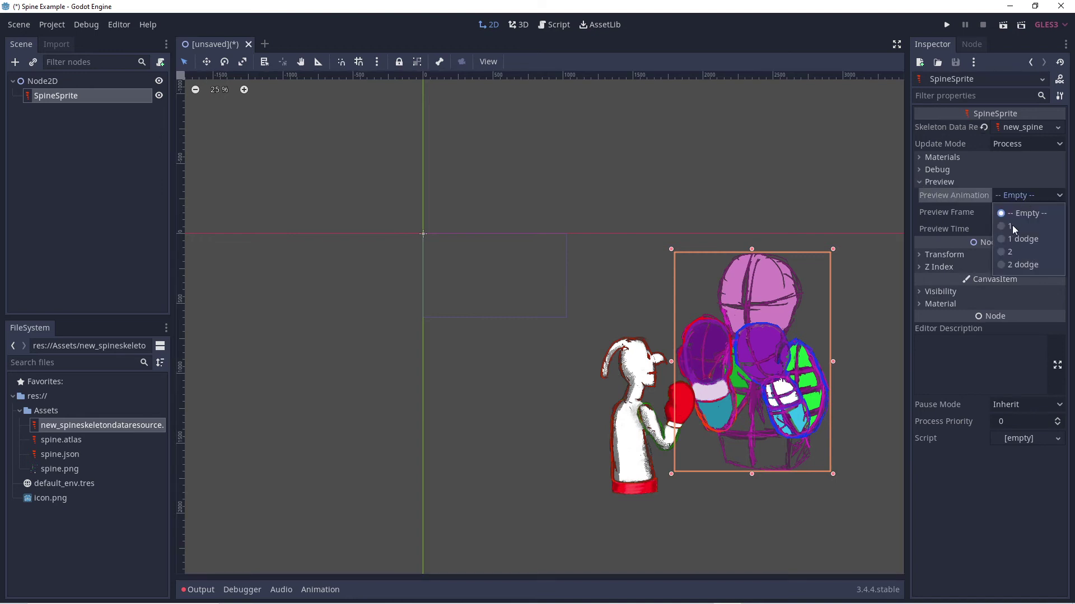
pyautogui.click(1009, 227)
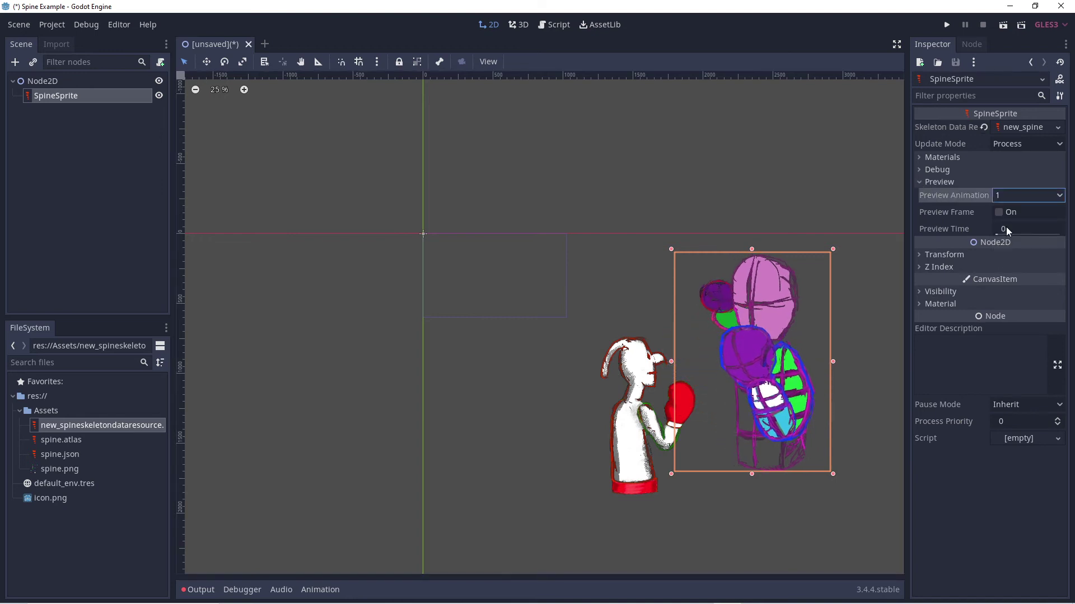
# Preview the animations 1 dodge, 2 and 2 dodge in turn on the SpineSprite, and return Preview Animation to 1
pyautogui.click(1019, 195)
pyautogui.click(1005, 242)
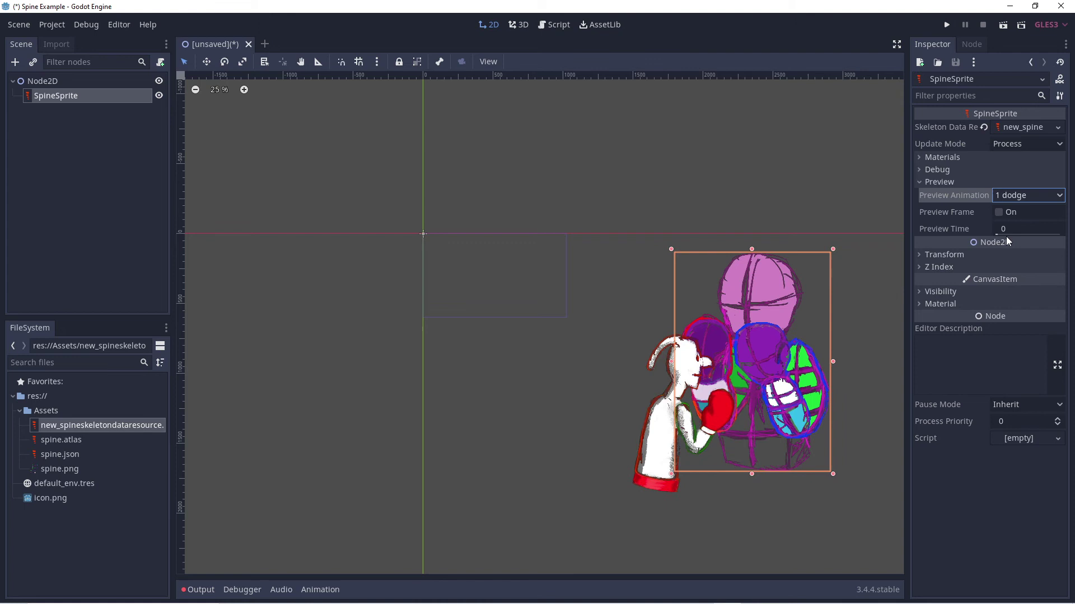
pyautogui.click(1012, 197)
pyautogui.click(1007, 254)
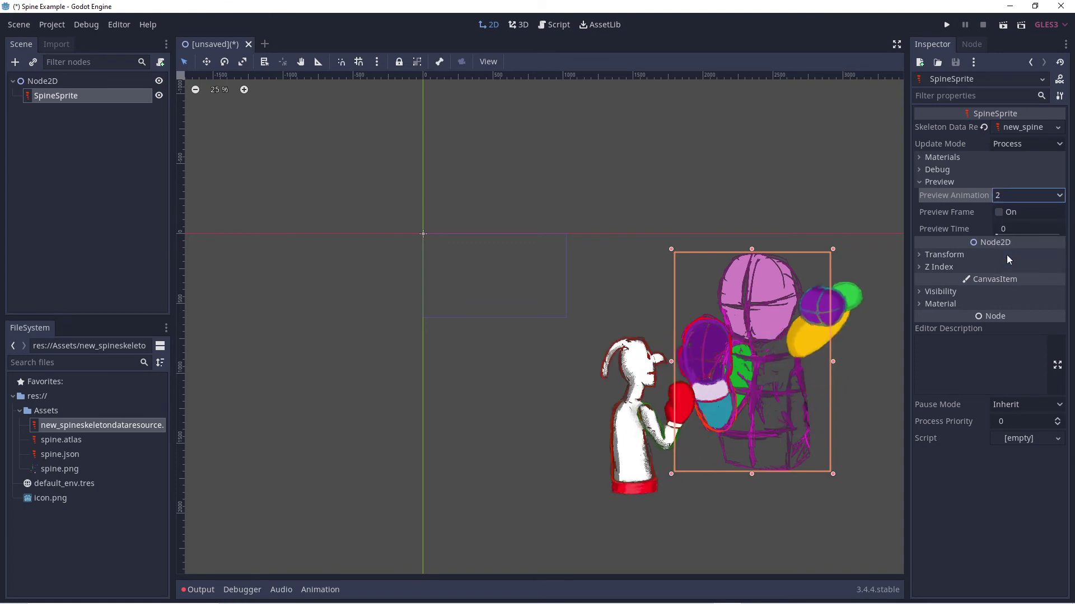
pyautogui.click(1012, 194)
pyautogui.click(1008, 263)
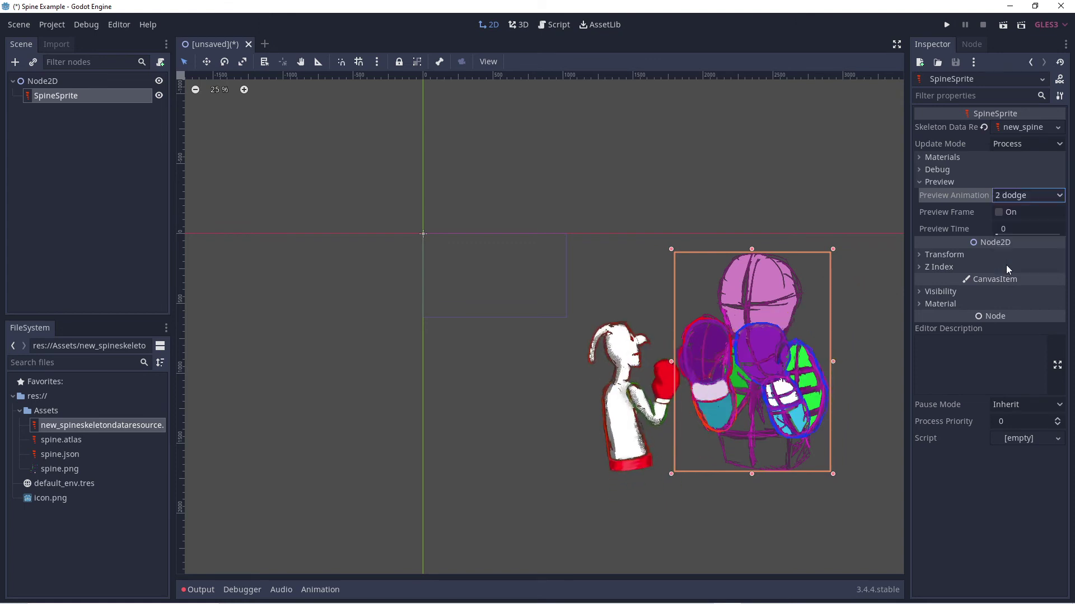
pyautogui.click(1043, 196)
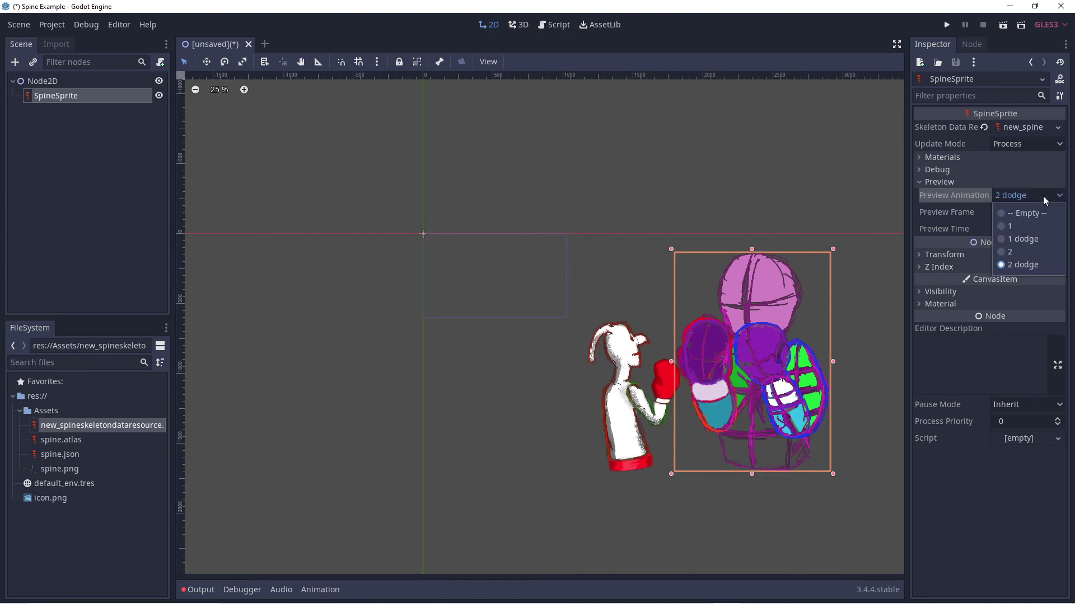
pyautogui.click(1009, 226)
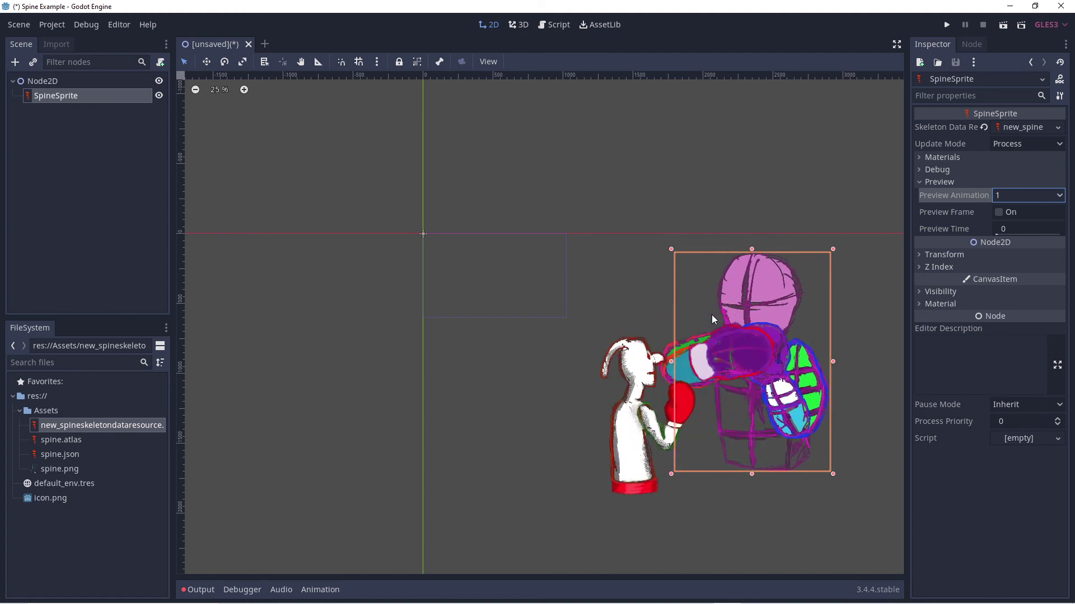
# Switch to Chrome and show the GD Noob YouTube channel page
pyautogui.hotkey('alt', 'Tab')
pyautogui.hotkey('alt', 'Tab')
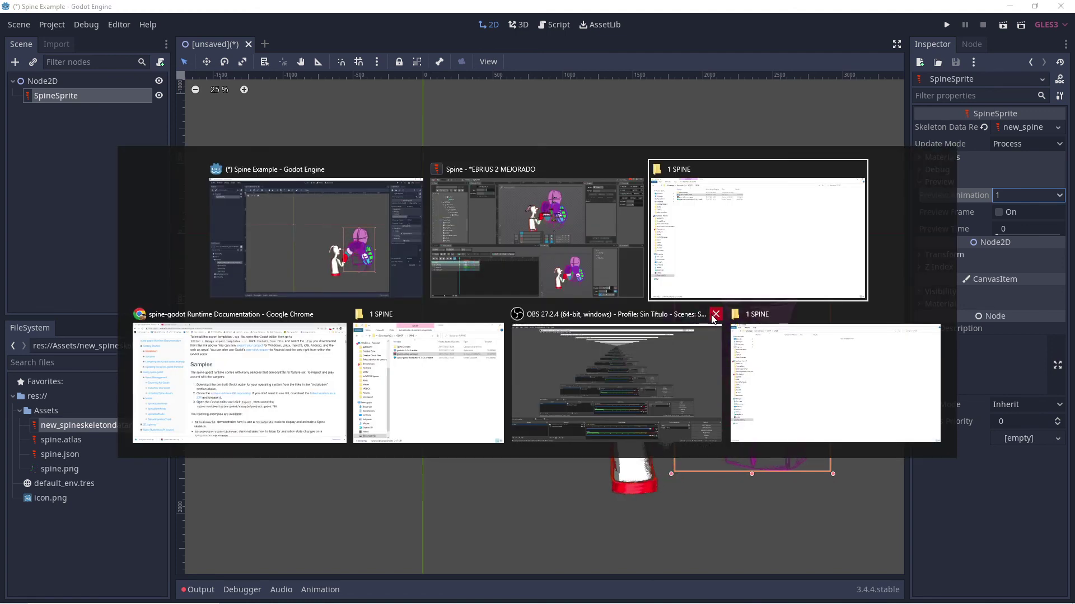
pyautogui.hotkey('alt', 'Tab')
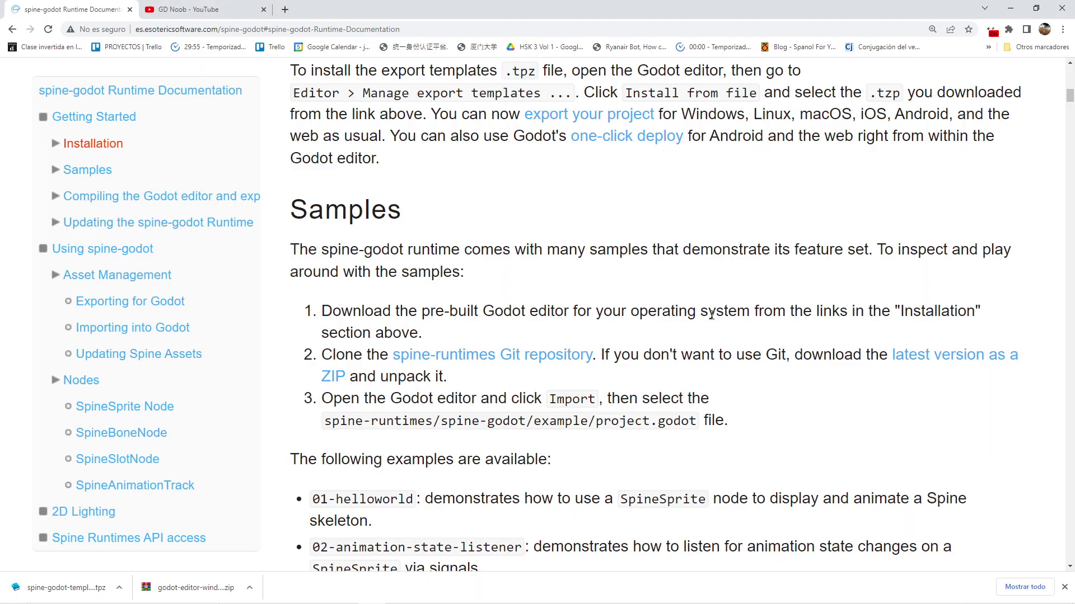
pyautogui.click(200, 10)
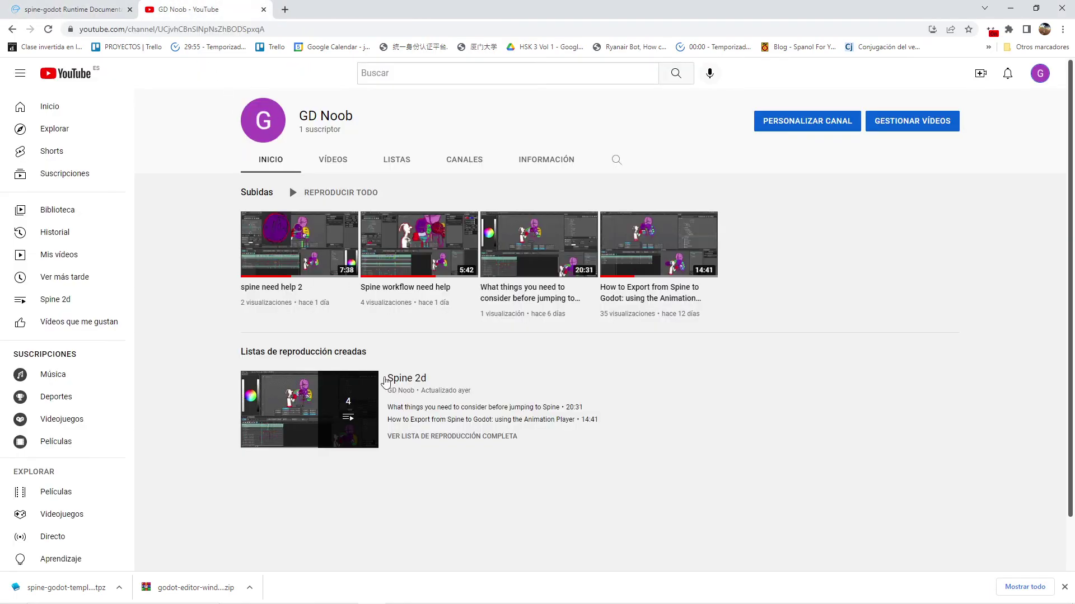